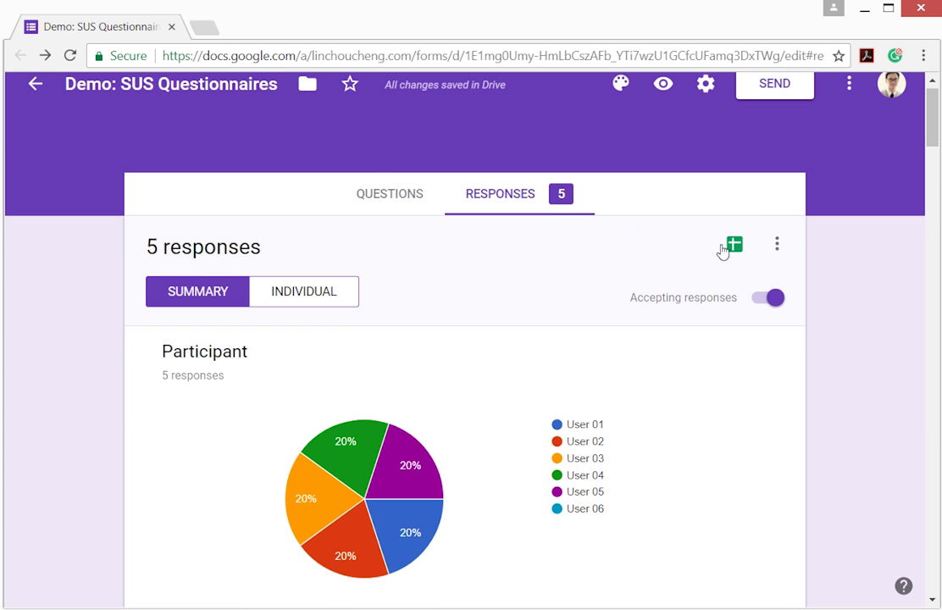
# Create a new spreadsheet as the destination for the form's responses, keeping the suggested name
pyautogui.click(737, 248)
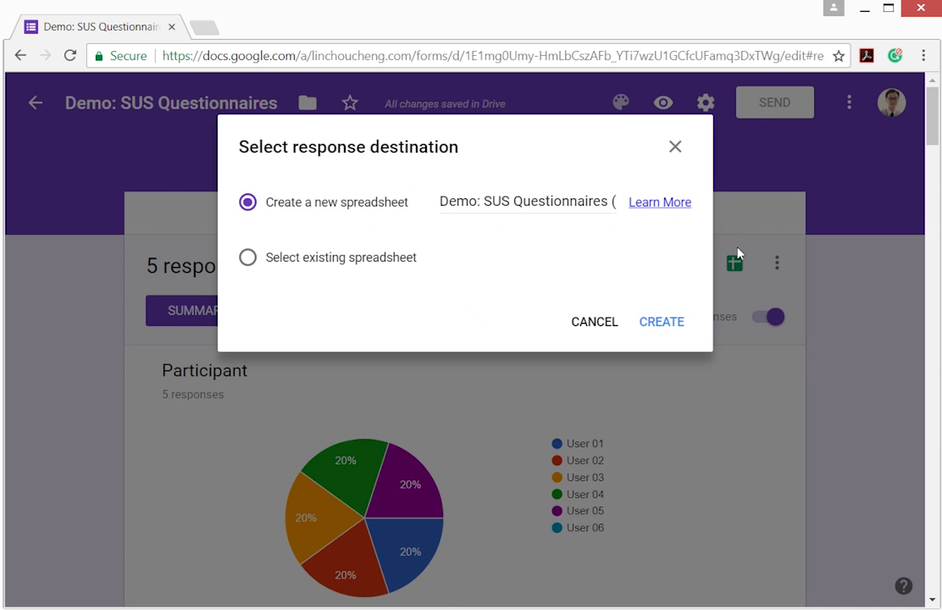
pyautogui.click(657, 321)
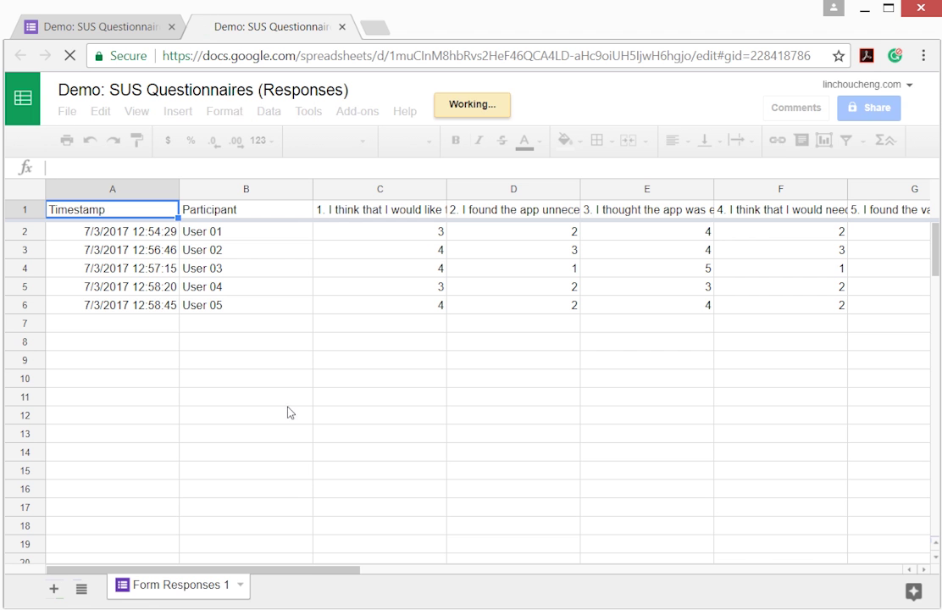
# Set the text wrapping of column L, which holds question 10, to clip
pyautogui.moveTo(306, 574); pyautogui.dragTo(688, 551)
pyautogui.click(687, 546)
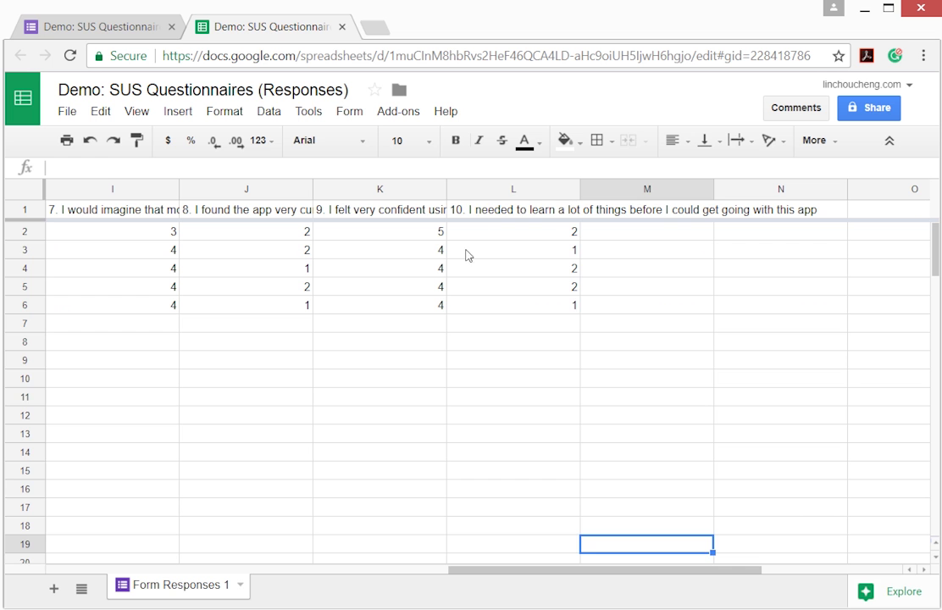
pyautogui.click(475, 189)
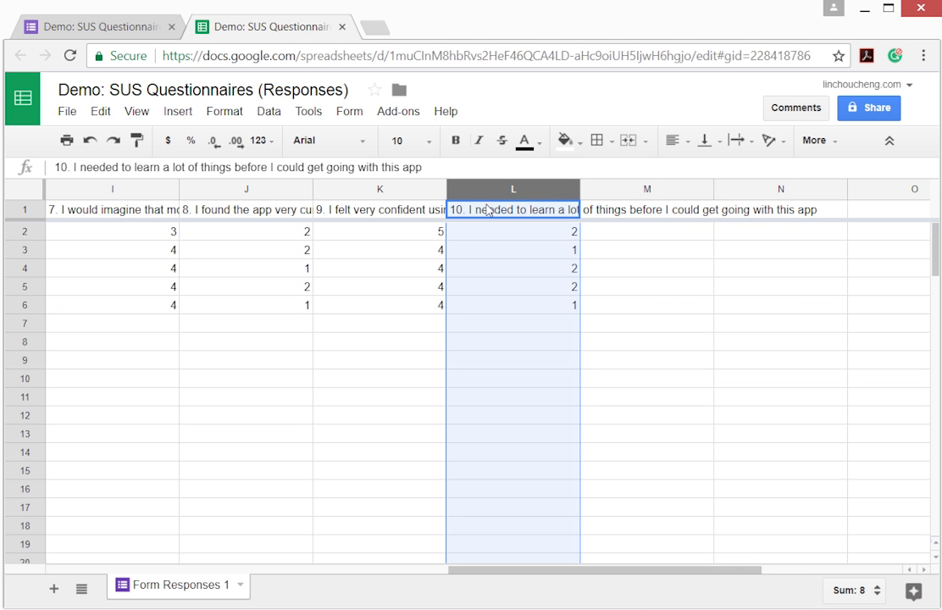
pyautogui.click(748, 142)
pyautogui.click(788, 172)
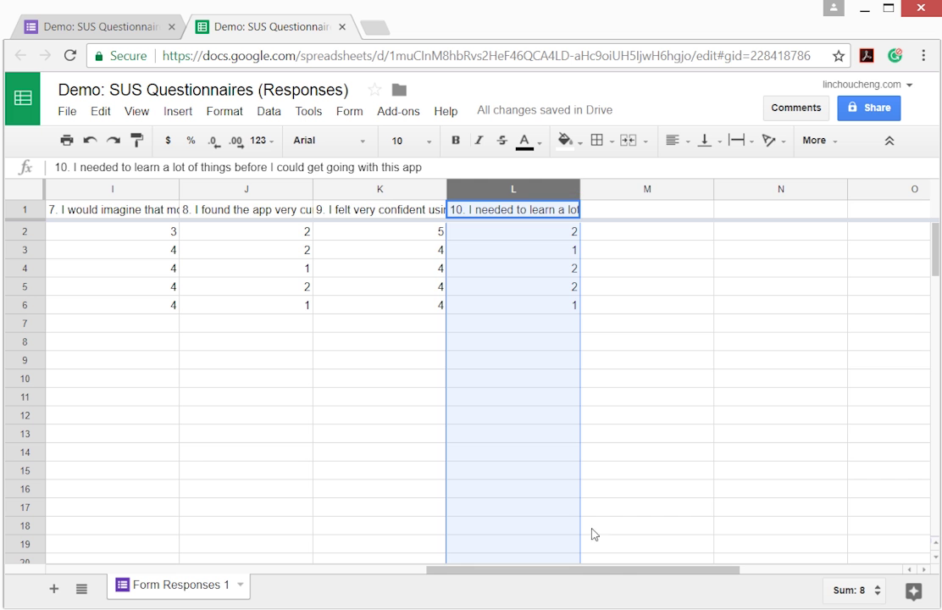
# Narrow columns A through L to one equal width that just fits the participant labels in column B
pyautogui.hscroll(-2, 601, 570)
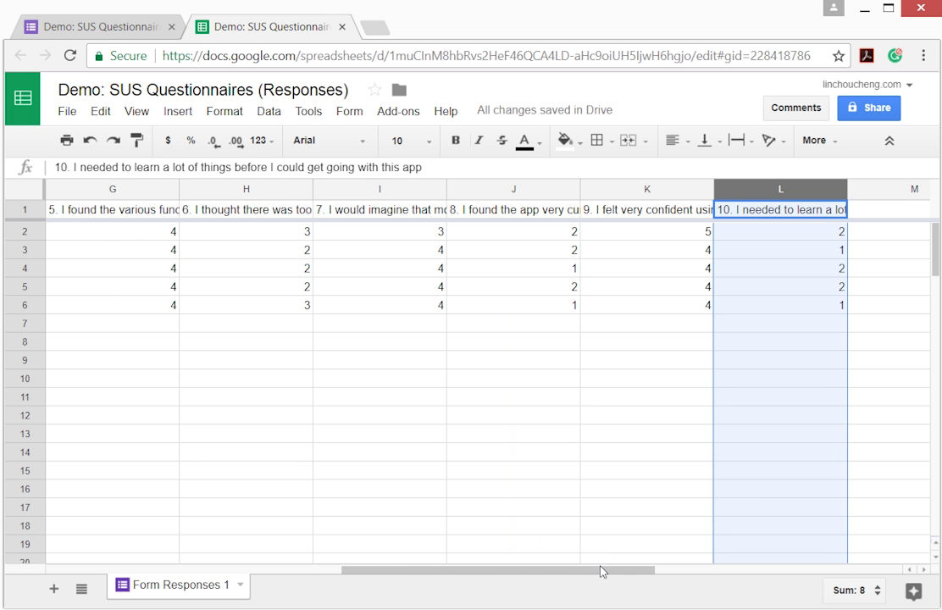
pyautogui.moveTo(601, 571); pyautogui.dragTo(191, 556)
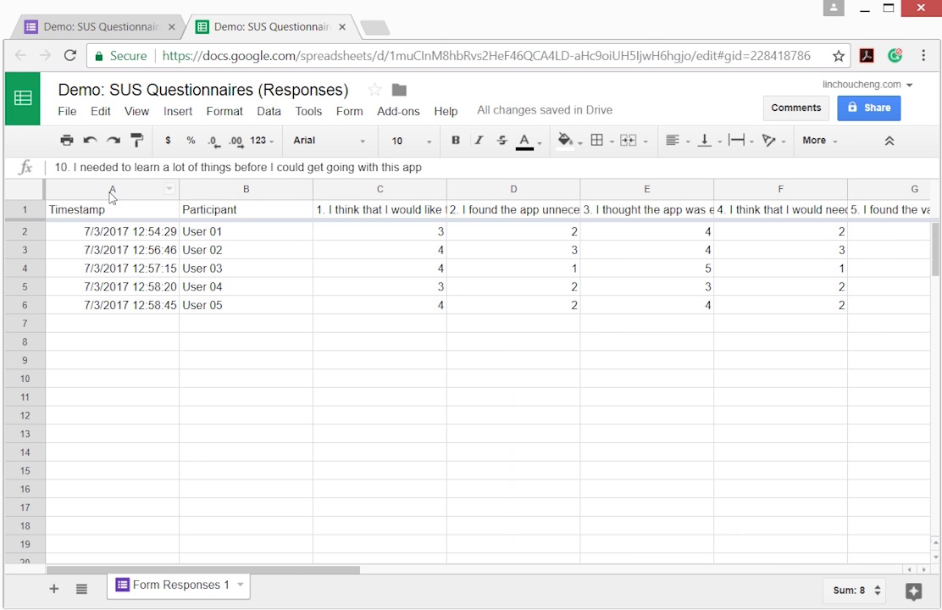
pyautogui.hotkey('ctrl', 'a')
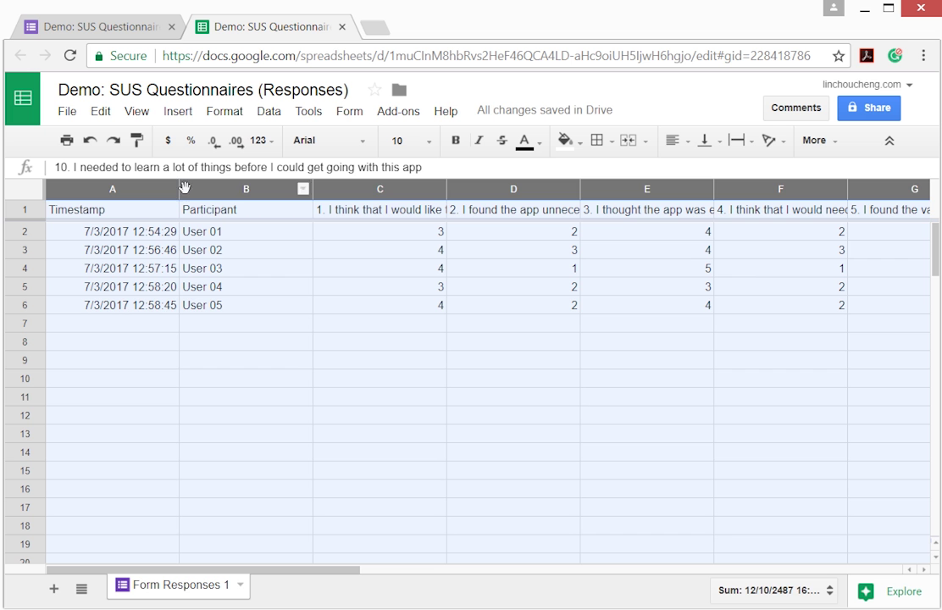
pyautogui.moveTo(179, 190); pyautogui.dragTo(113, 190)
pyautogui.moveTo(854, 191); pyautogui.dragTo(678, 190)
pyautogui.moveTo(76, 188); pyautogui.dragTo(77, 188)
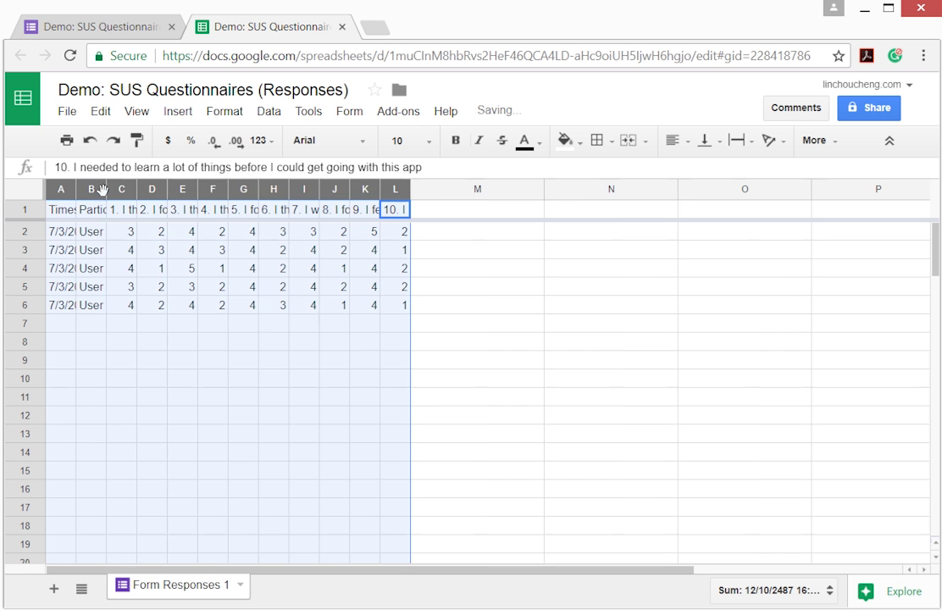
pyautogui.moveTo(409, 188); pyautogui.dragTo(417, 188)
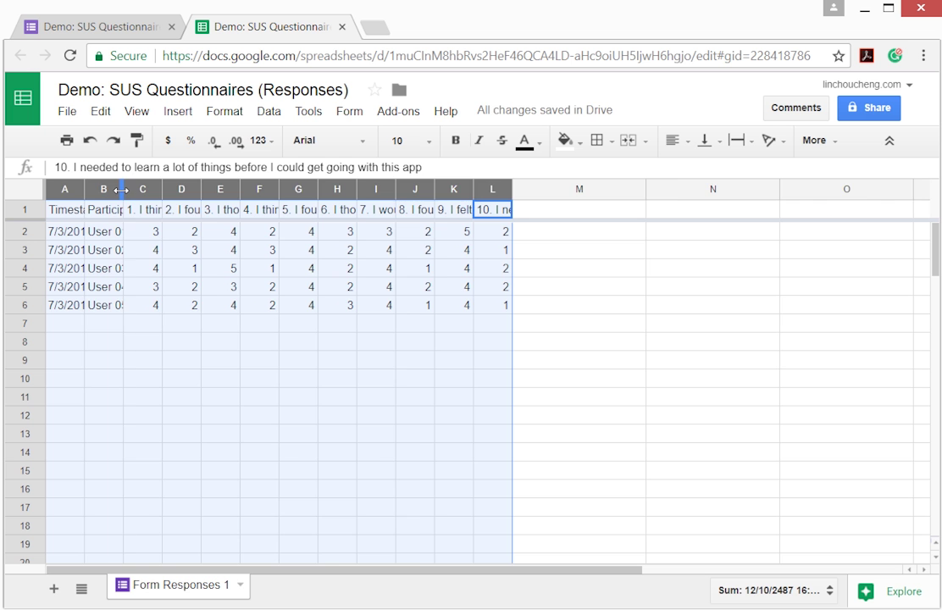
pyautogui.moveTo(123, 188); pyautogui.dragTo(132, 188)
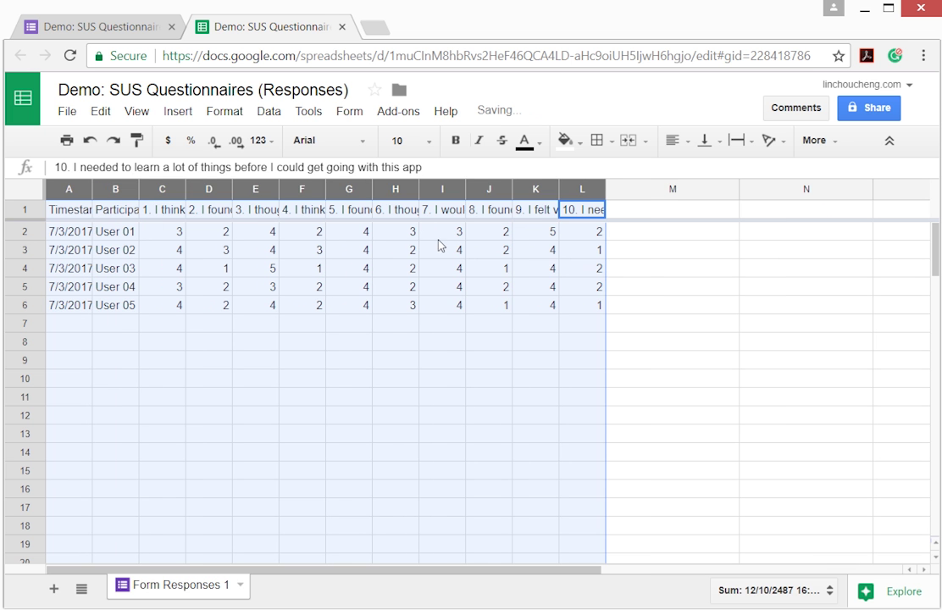
# Enter the header "SUS Raw Score" in cell M1
pyautogui.click(631, 216)
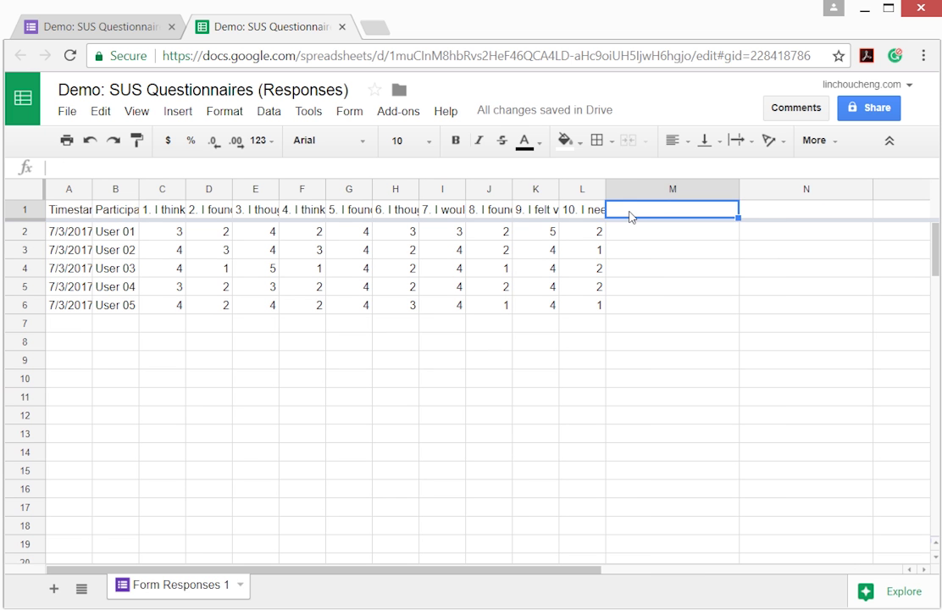
pyautogui.write('SUS')
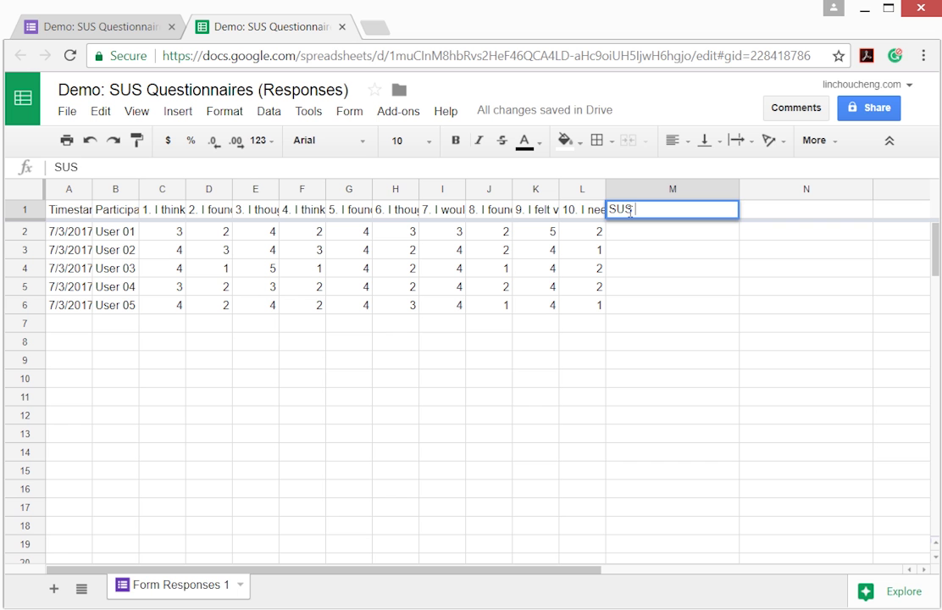
pyautogui.write(' Raw Score')
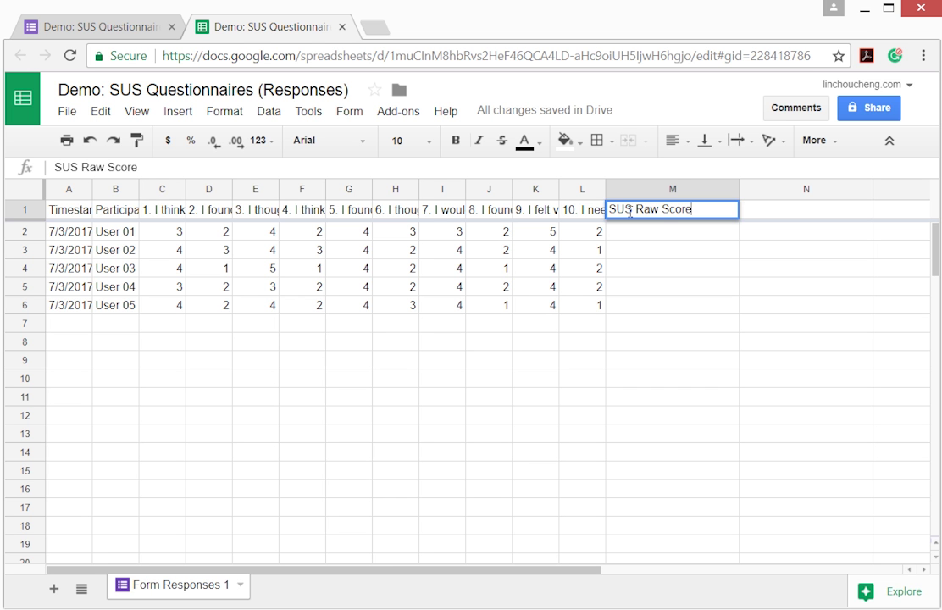
pyautogui.press('Return')
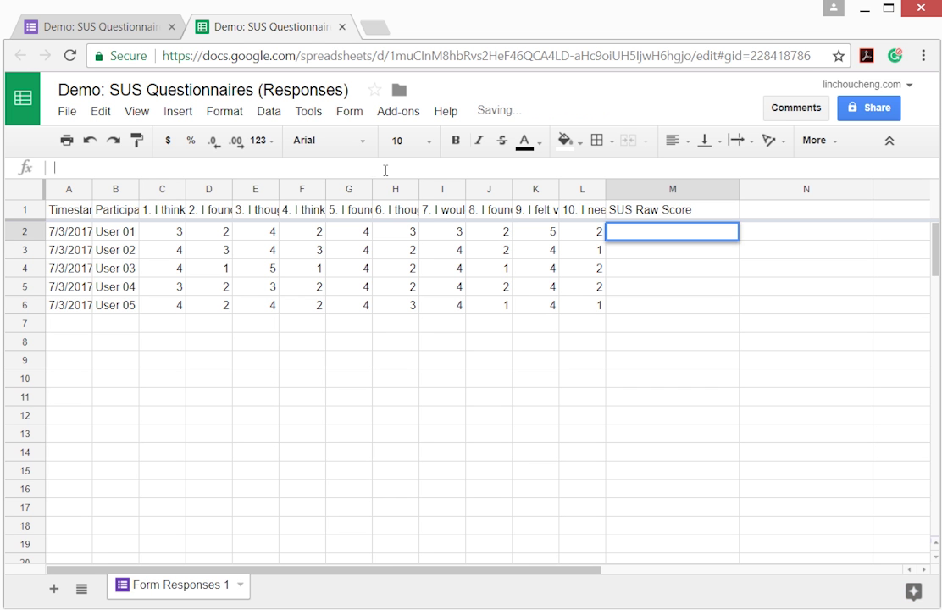
# Begin the raw score formula in M2 with the terms for questions 1 and 2: =(C2-1)+(5-D2)
pyautogui.write('=(')
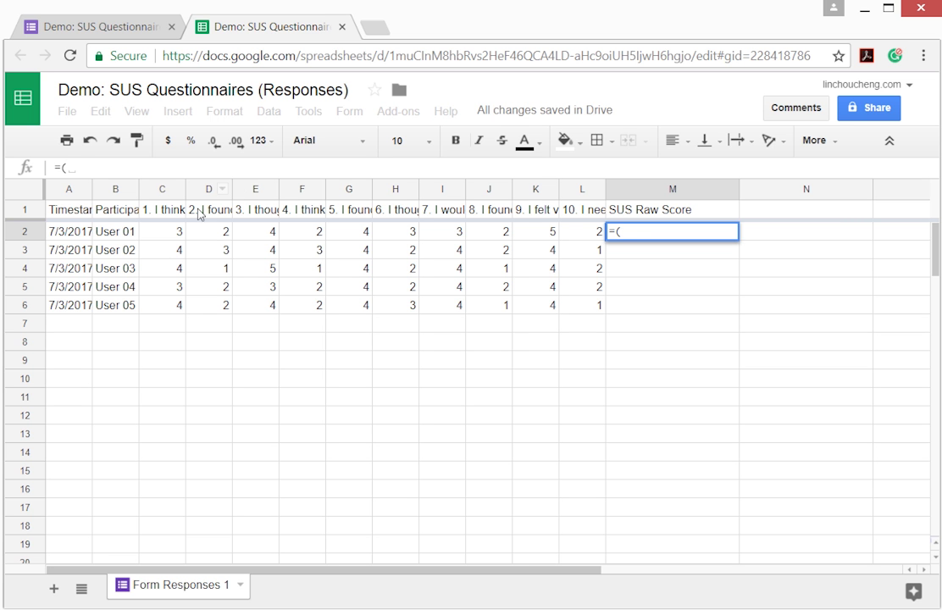
pyautogui.click(176, 240)
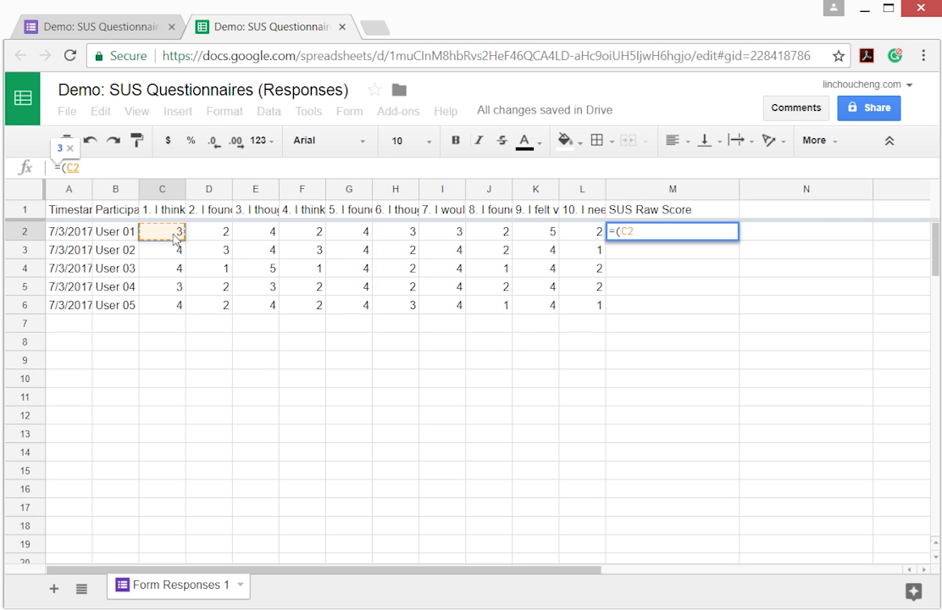
pyautogui.write('-1')
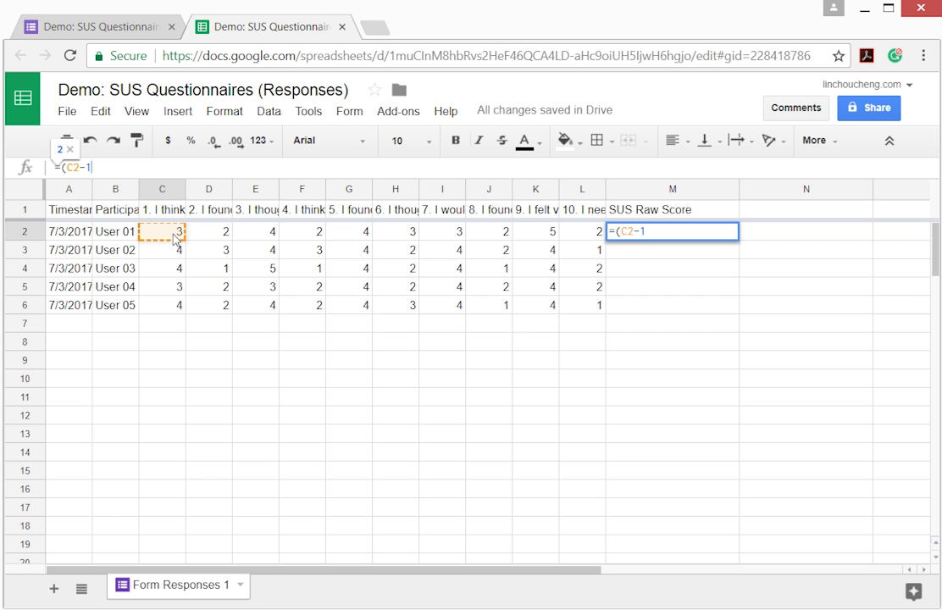
pyautogui.write(')+')
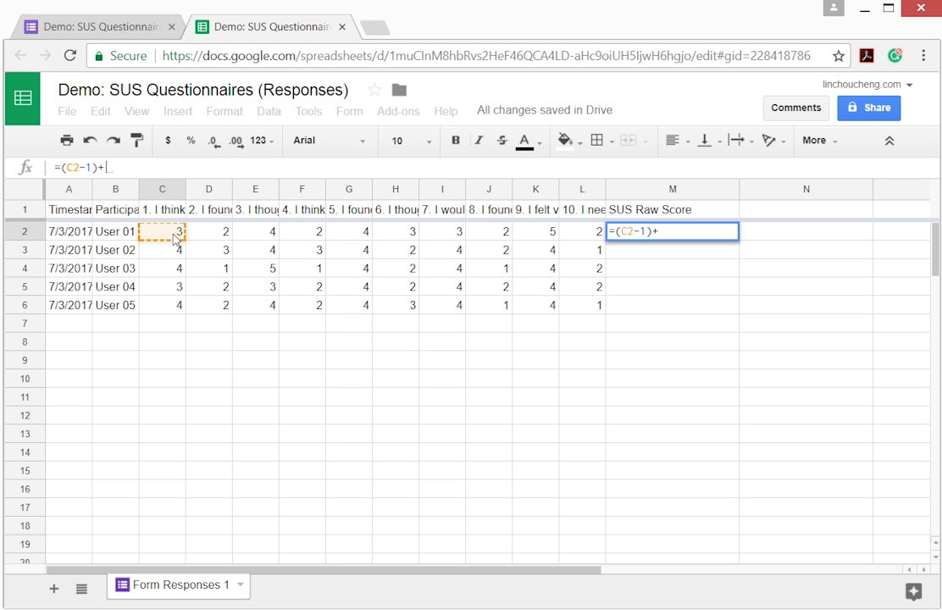
pyautogui.click(226, 233)
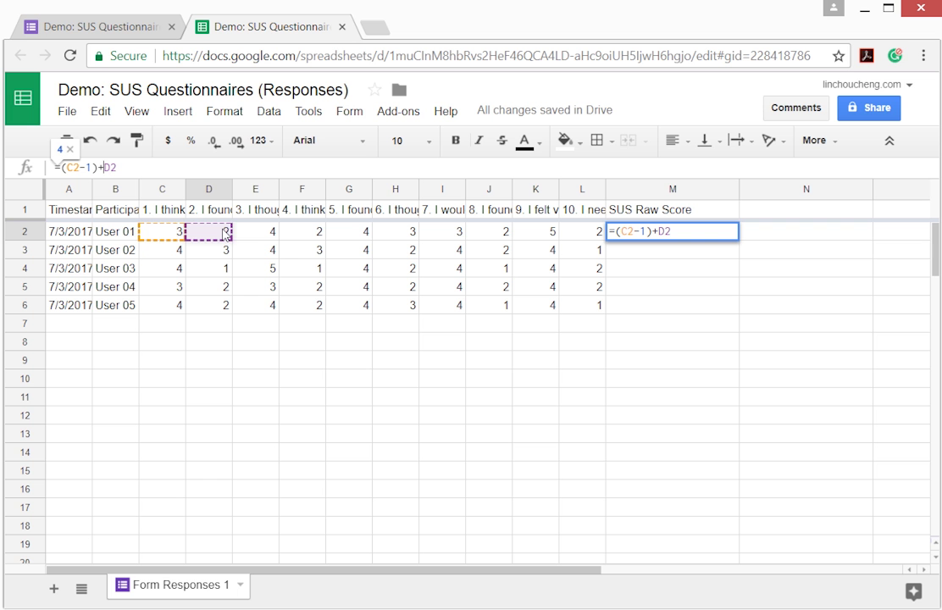
pyautogui.write('5-')
pyautogui.write(')')
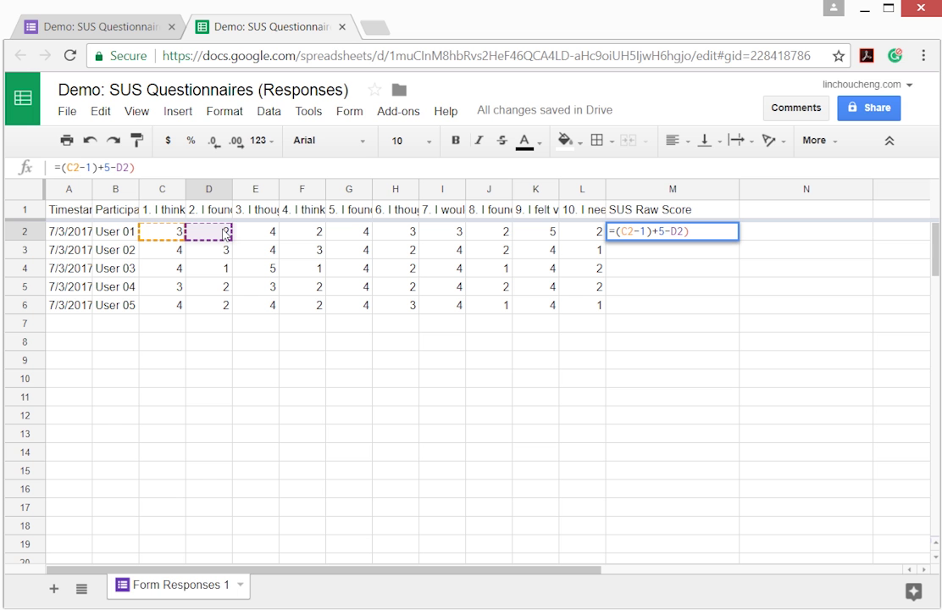
pyautogui.write('(')
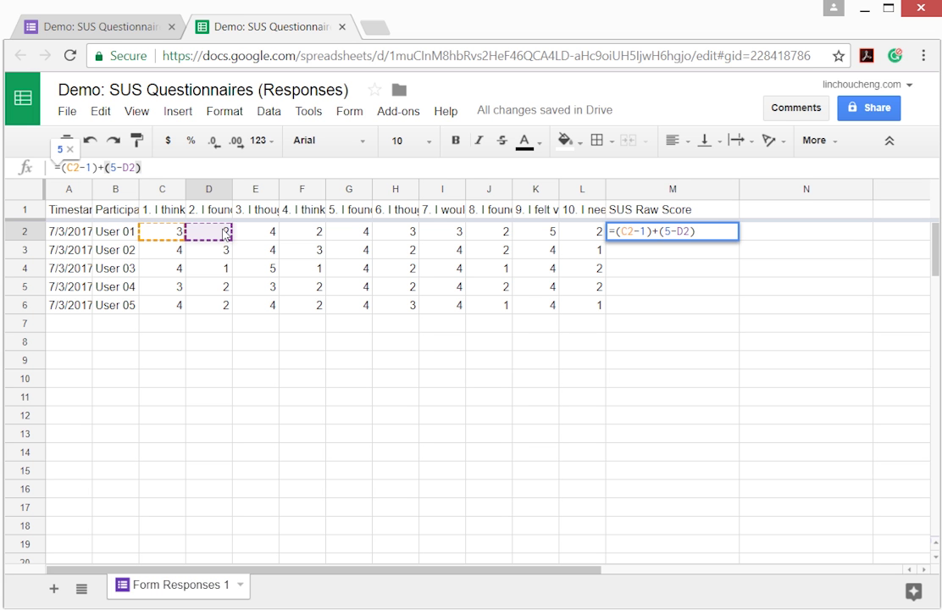
# Extend the M2 formula with the question 3 term +(E2-1), followed by a plus sign
pyautogui.write('+')
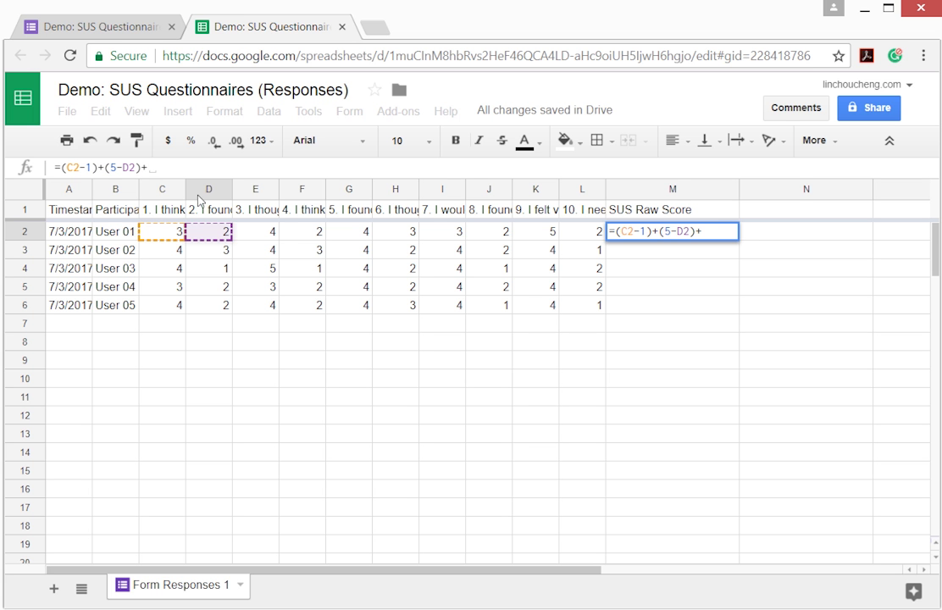
pyautogui.click(257, 231)
pyautogui.write('-1')
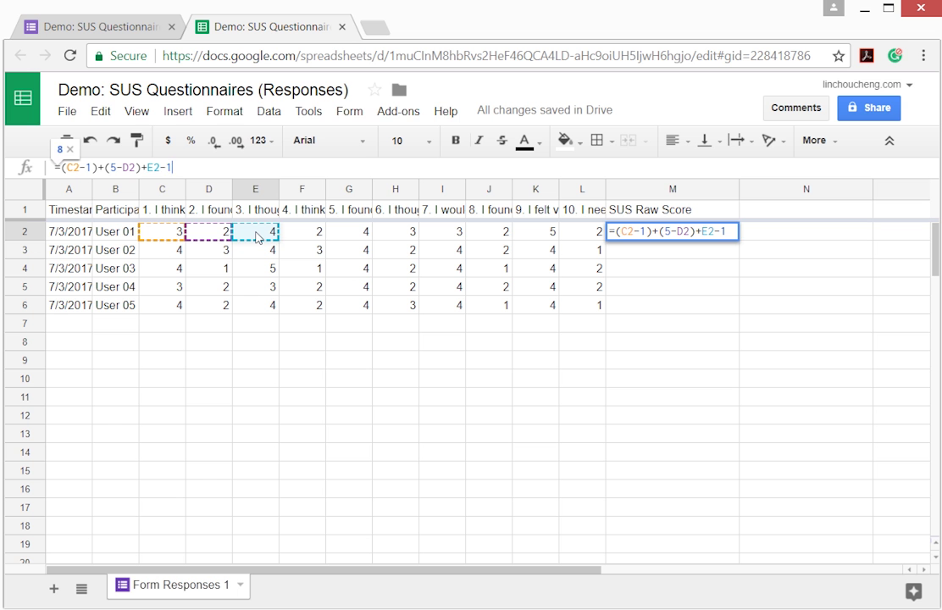
pyautogui.write('+')
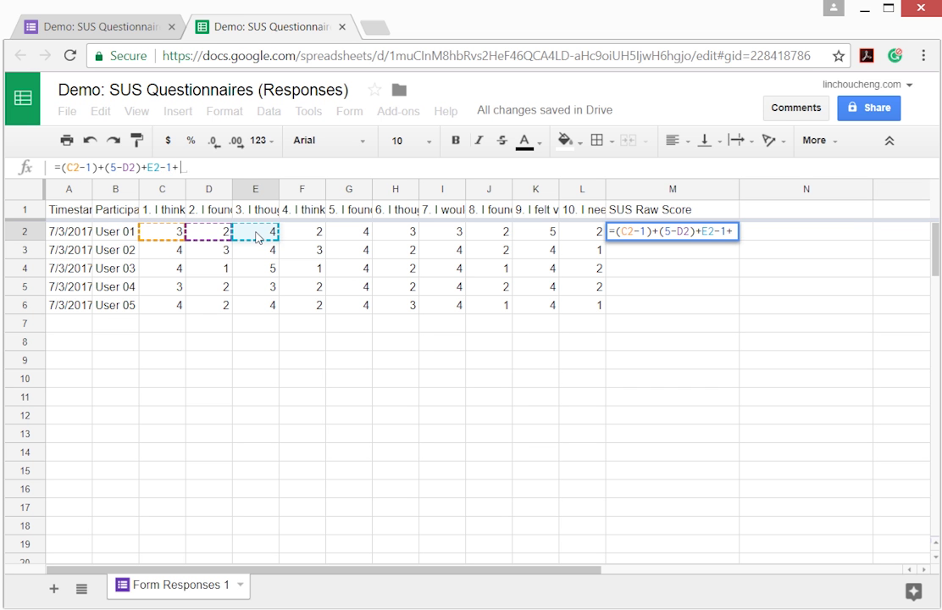
pyautogui.press('Left')
pyautogui.write(')')
pyautogui.write('(')
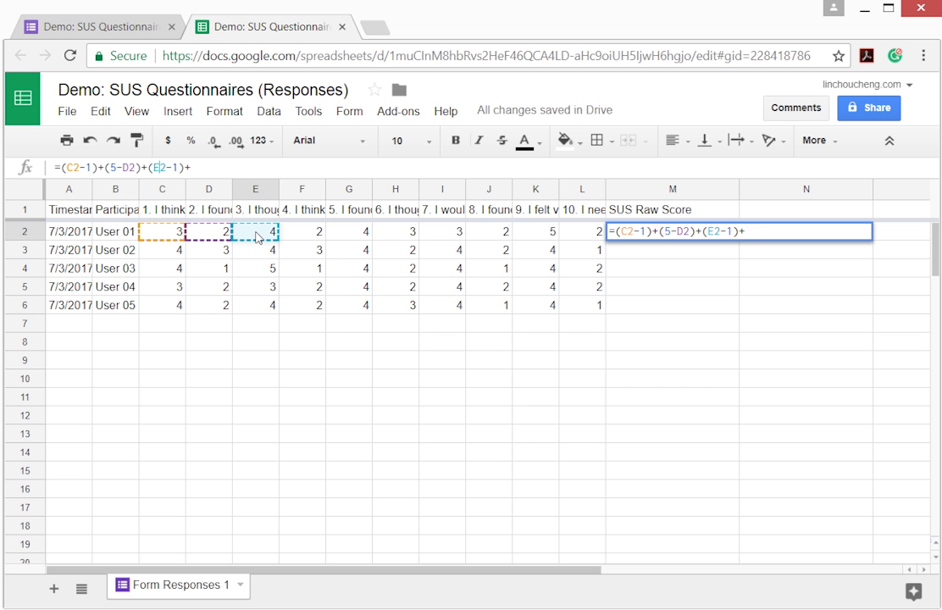
# Append the terms for questions 4 and 5 to the M2 formula: (5-F2)+(G2-1)
pyautogui.write('(5-')
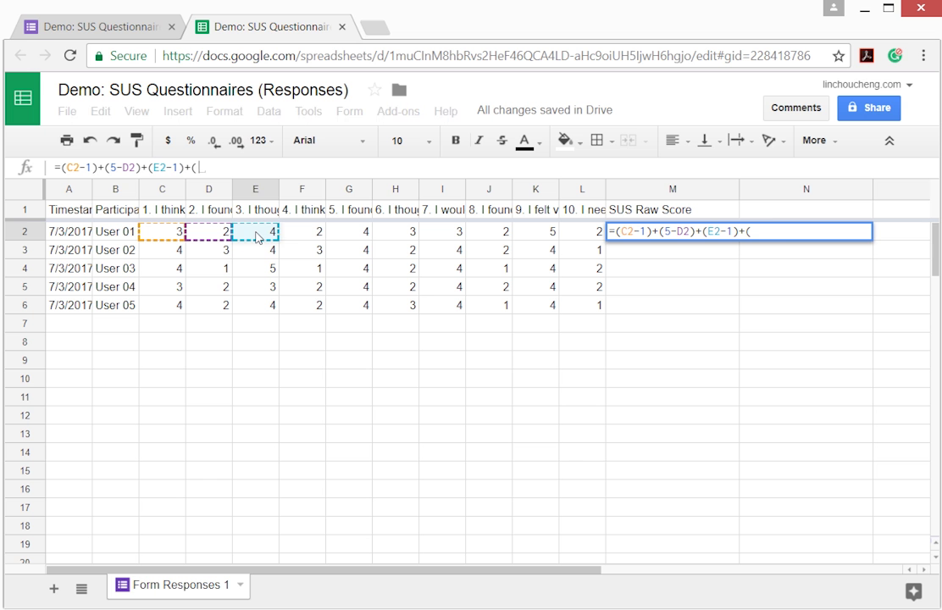
pyautogui.click(297, 236)
pyautogui.write(')+')
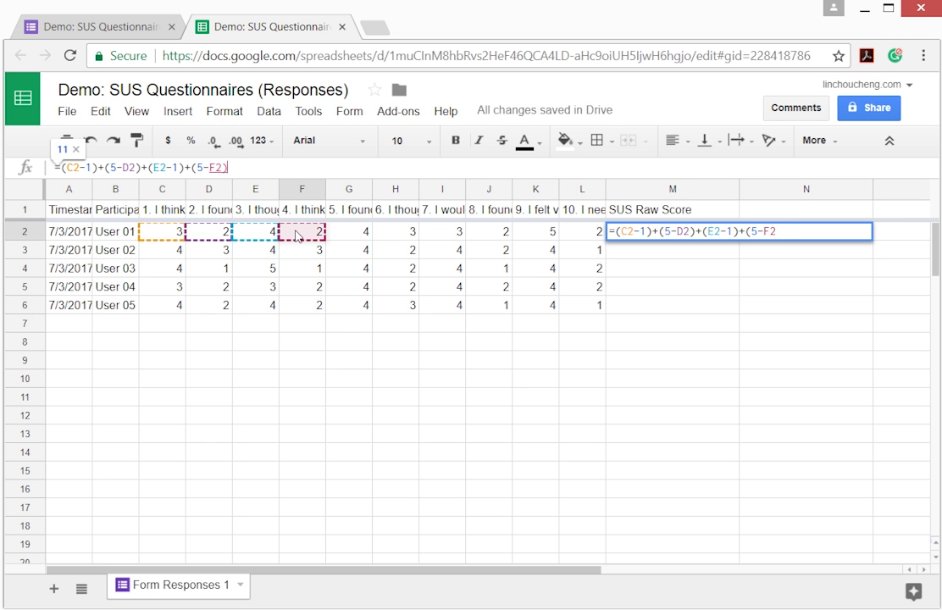
pyautogui.write('(')
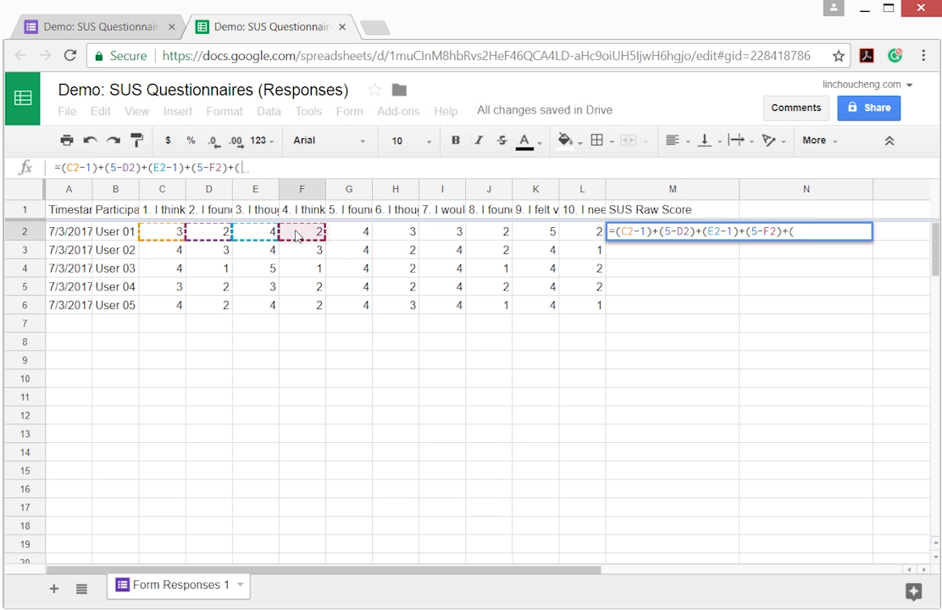
pyautogui.click(347, 234)
pyautogui.write('-1)')
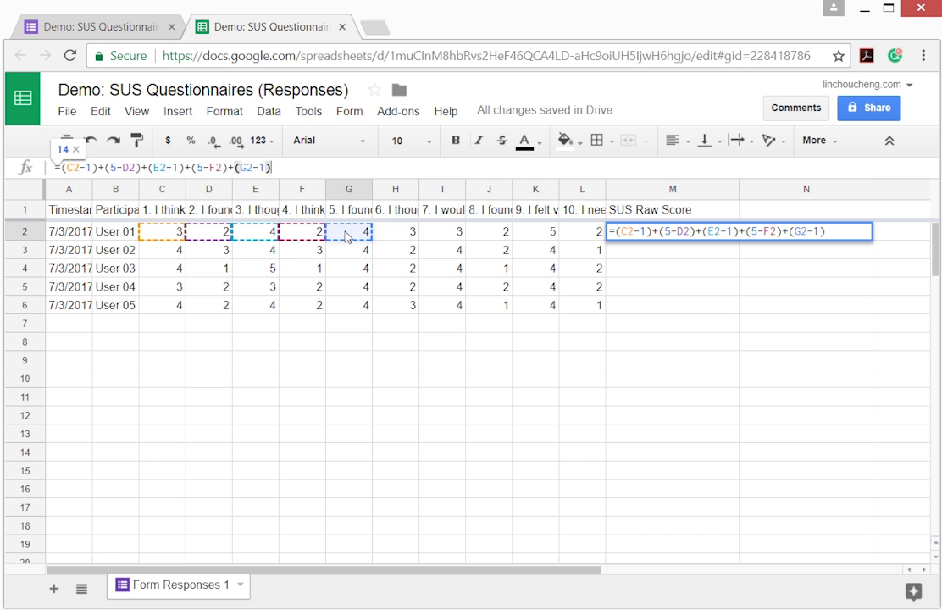
# Append the terms for questions 6 and 7 to the M2 formula: +(5-H2)+(I2-1)
pyautogui.write('+(')
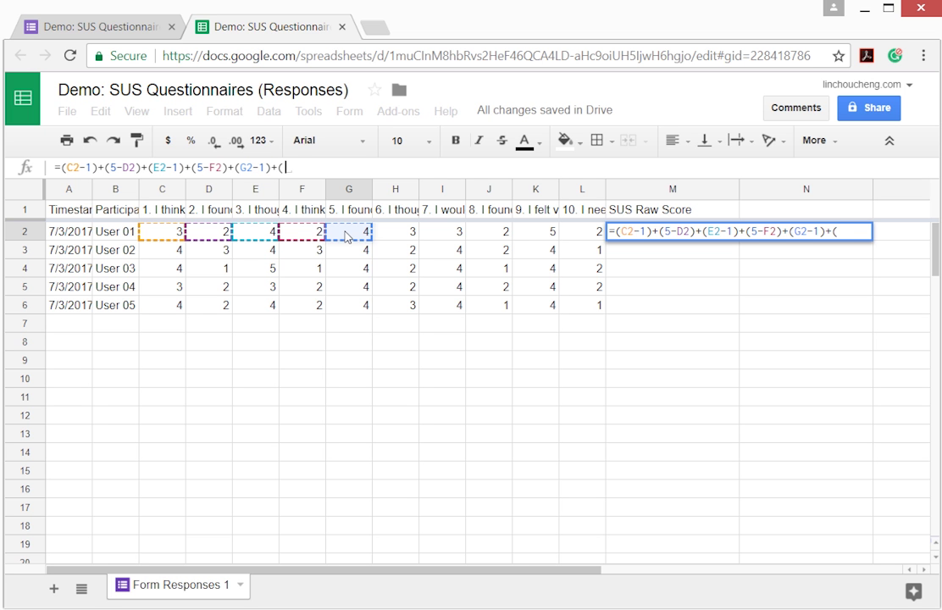
pyautogui.write('5-')
pyautogui.click(403, 235)
pyautogui.write(')')
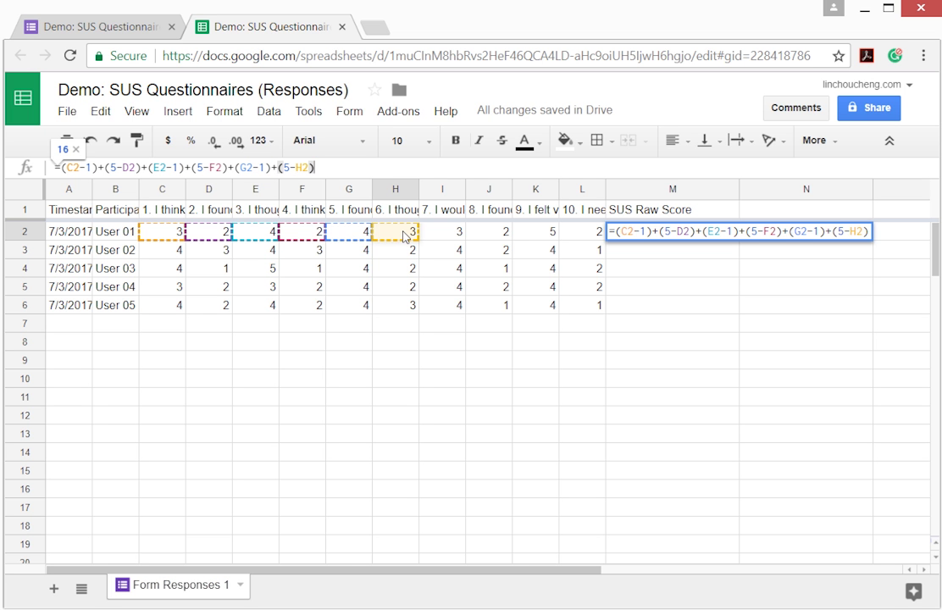
pyautogui.write('+(')
pyautogui.click(429, 235)
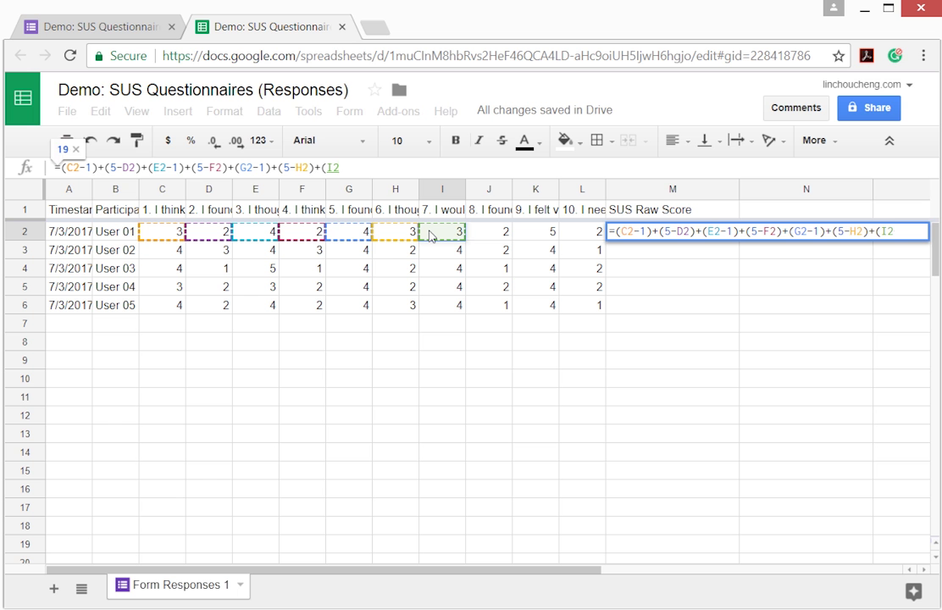
pyautogui.write('-1)')
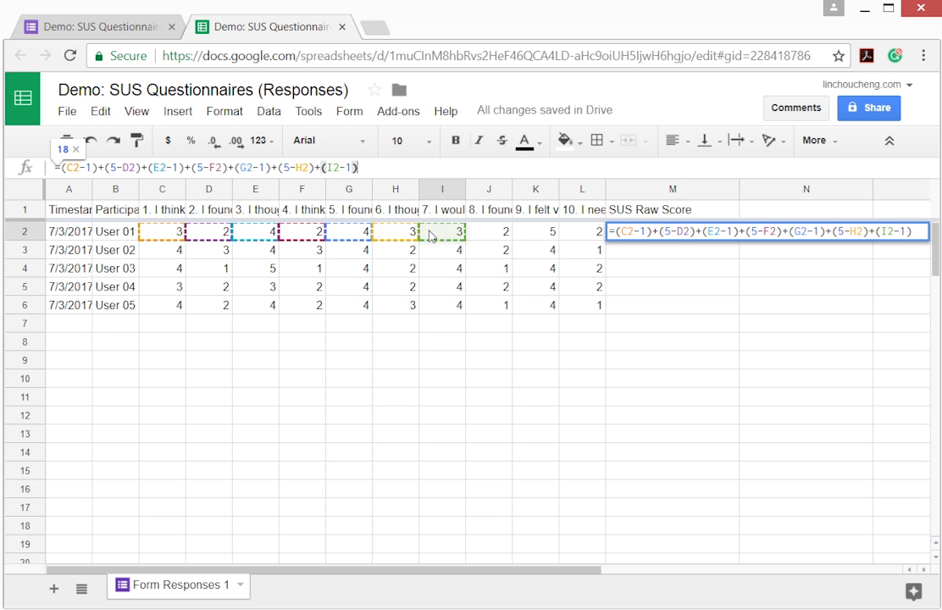
# Extend the M2 formula with the terms for questions 8 and 9, +(5-J2)+(K2-1), followed by a plus sign
pyautogui.write('+')
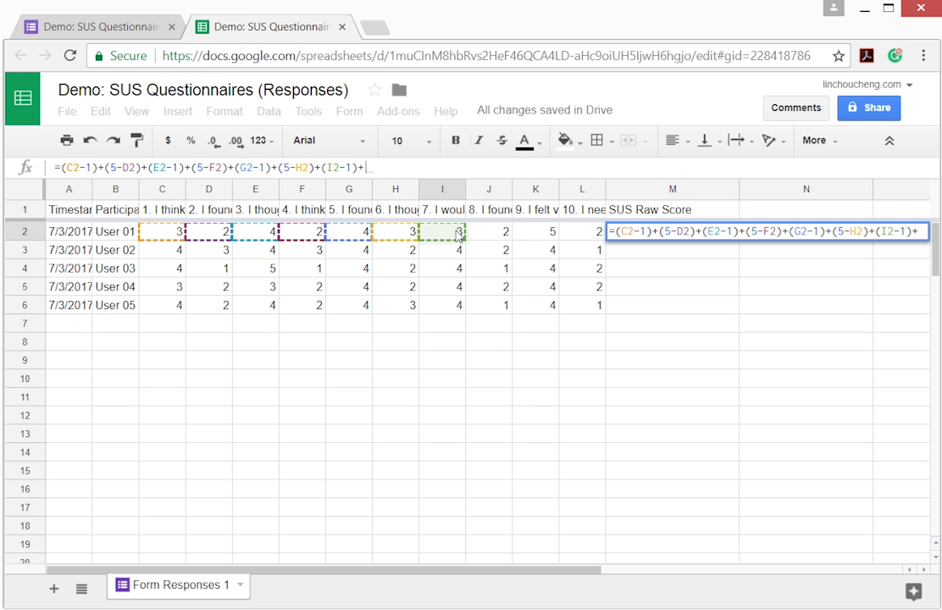
pyautogui.write('(5-')
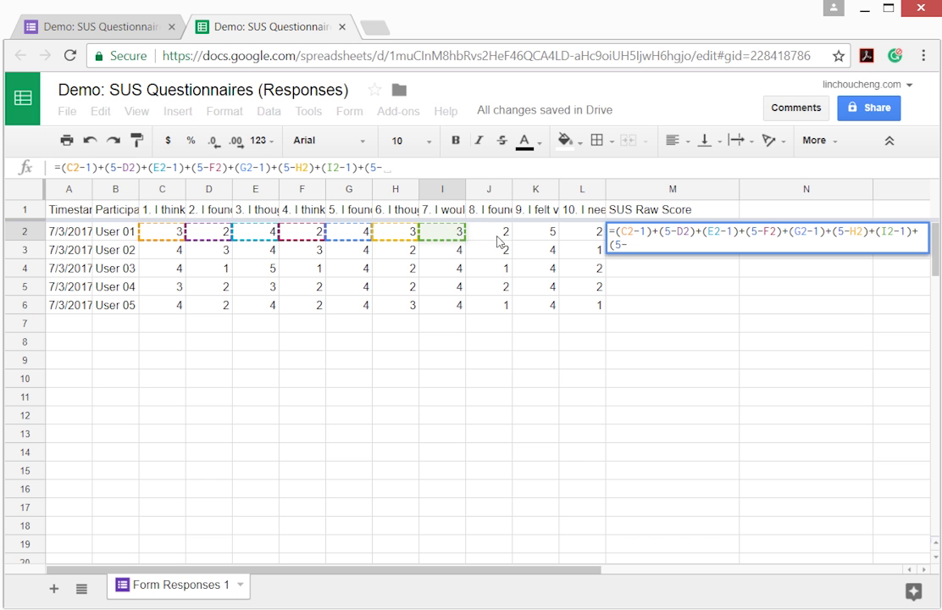
pyautogui.click(498, 239)
pyautogui.write(')+(')
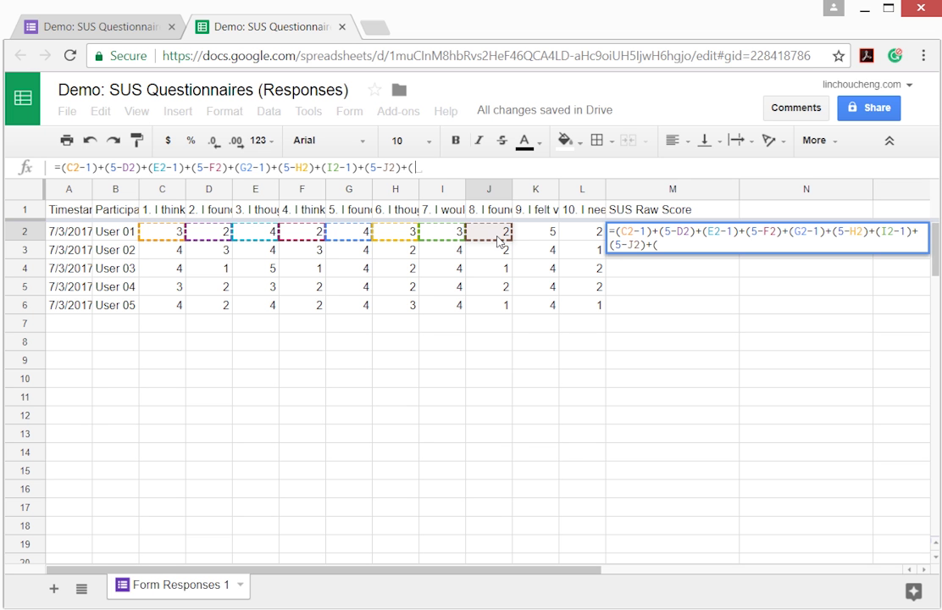
pyautogui.click(536, 235)
pyautogui.write('-1')
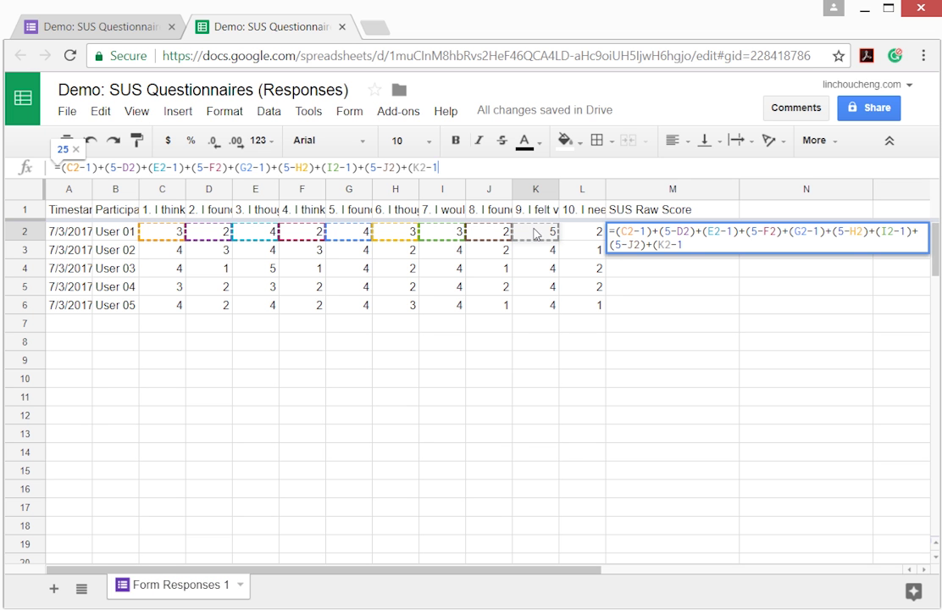
pyautogui.write(')+')
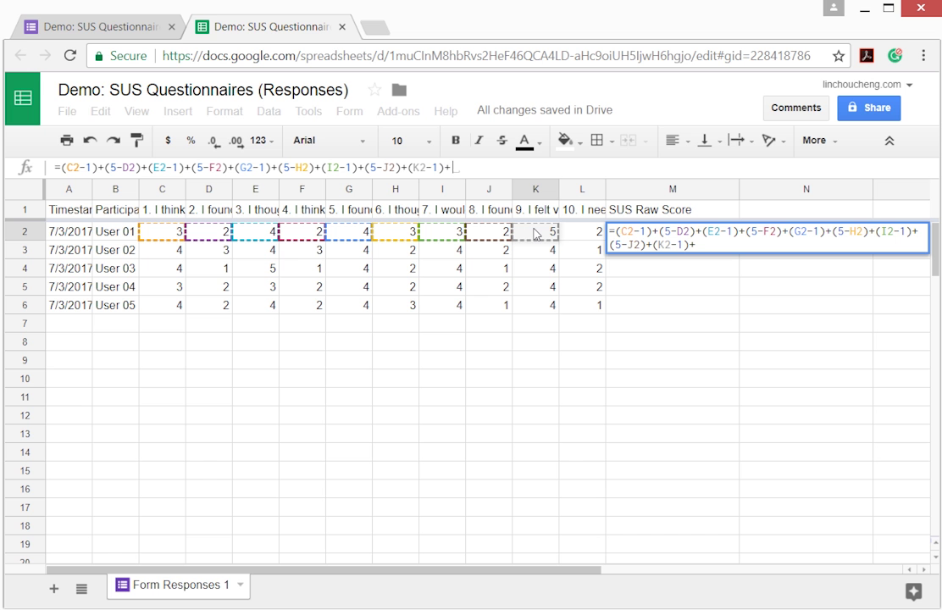
# Finish the M2 raw score formula with the question 10 term (5-L2) and commit it
pyautogui.write('(5-')
pyautogui.click(573, 237)
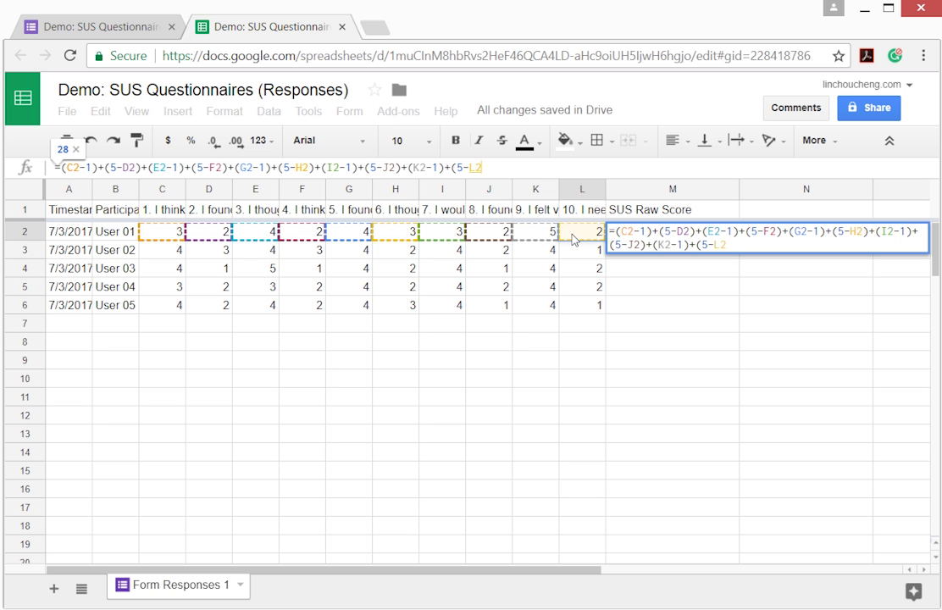
pyautogui.press('Return')
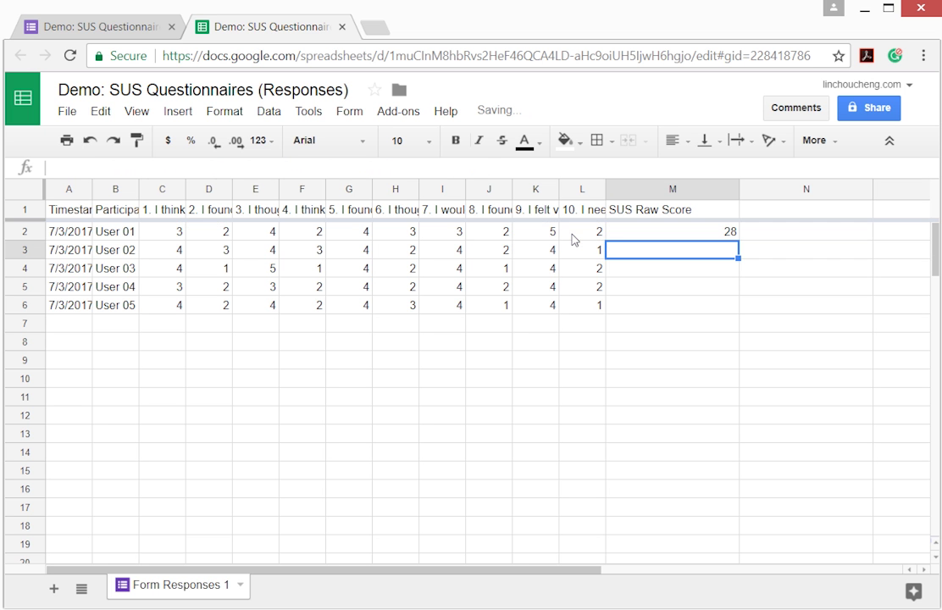
# Copy the raw score formula from M2 into cells M3 through M6 for the remaining participants
pyautogui.click(625, 232)
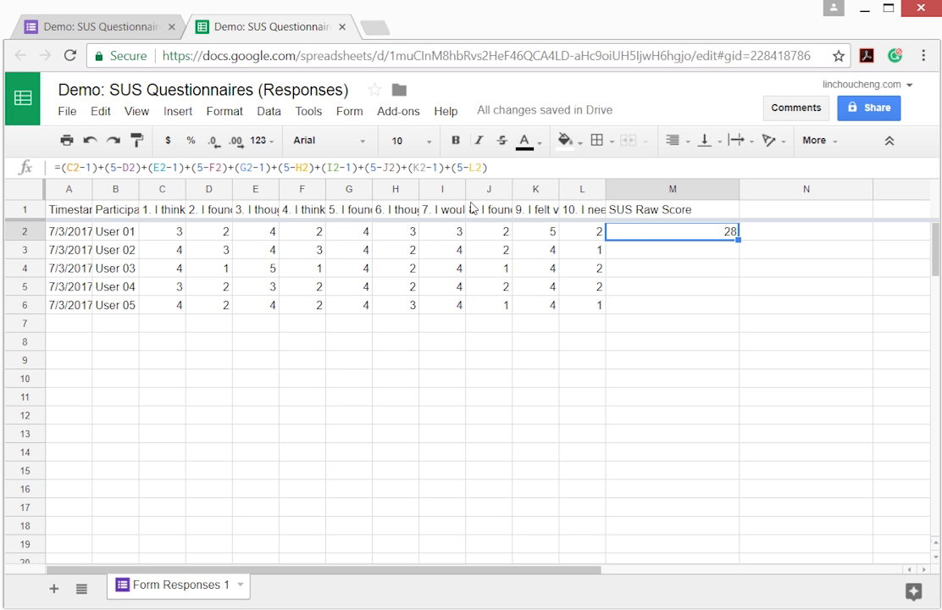
pyautogui.click(101, 113)
pyautogui.click(119, 224)
pyautogui.click(644, 250)
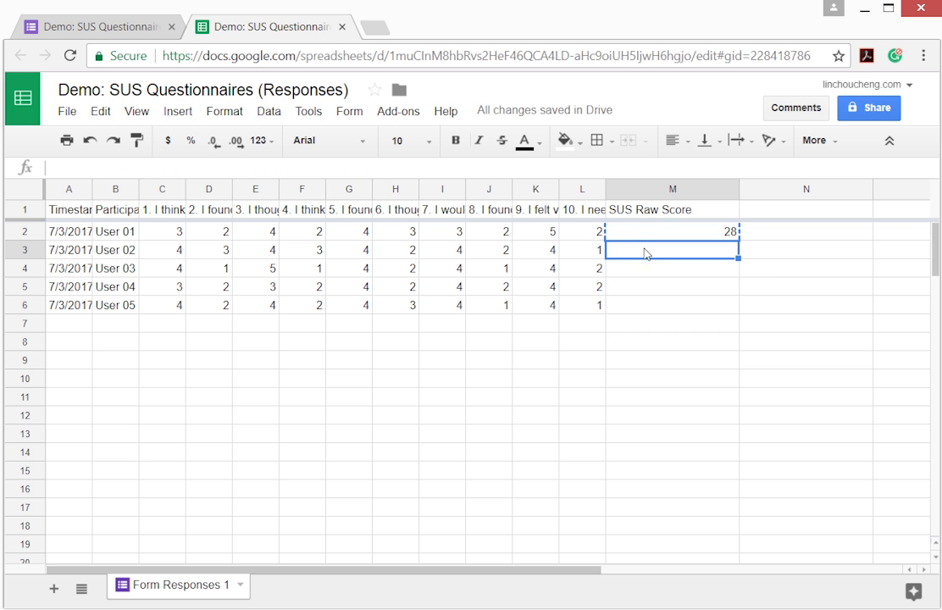
pyautogui.hotkey('ctrl', 'v')
pyautogui.click(664, 269)
pyautogui.hotkey('ctrl', 'v')
pyautogui.click(675, 290)
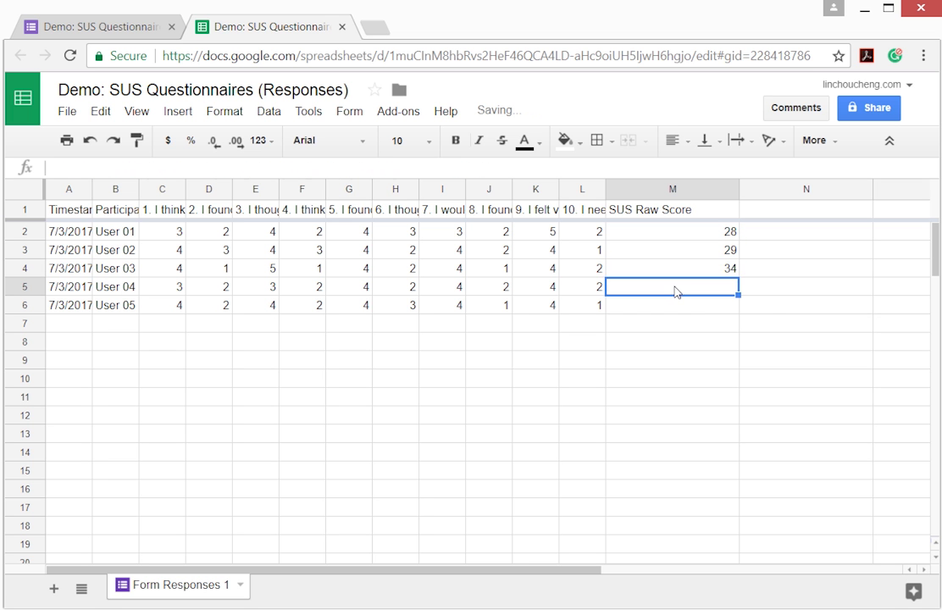
pyautogui.hotkey('ctrl', 'v')
pyautogui.click(700, 308)
pyautogui.hotkey('ctrl', 'v')
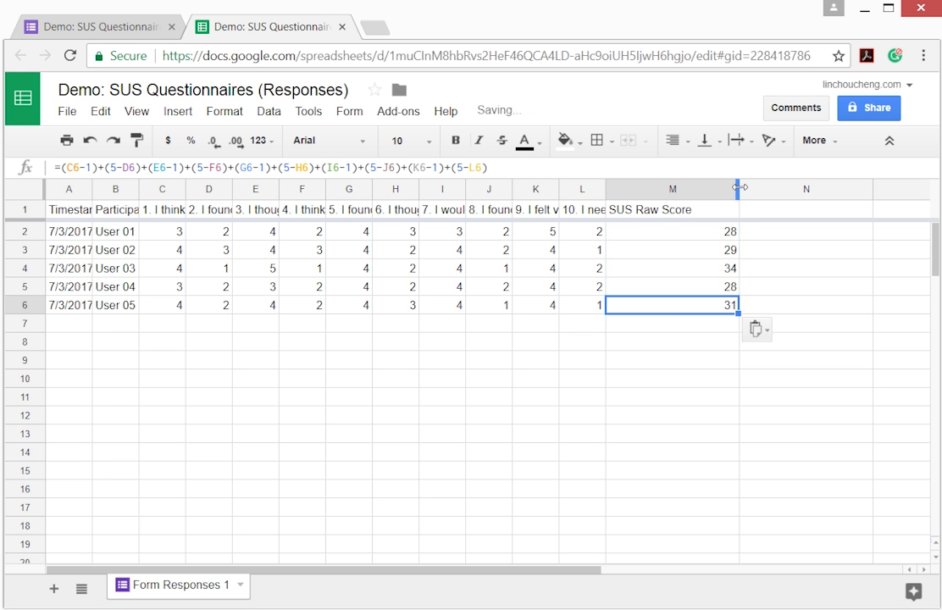
# Enter the header "SUS Final Score" in cell N1 and narrow columns M and N to fit their headers
pyautogui.moveTo(740, 187); pyautogui.dragTo(700, 187)
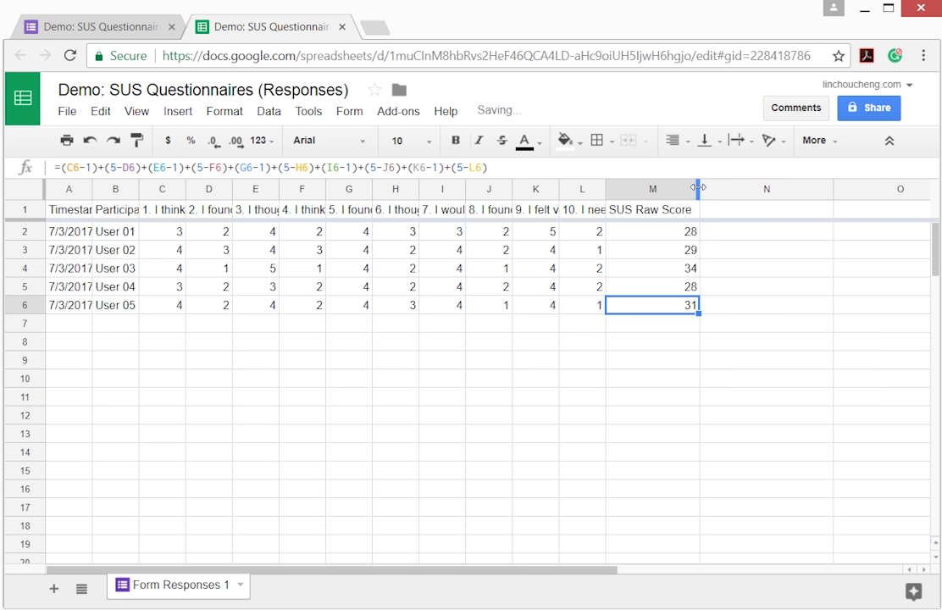
pyautogui.click(734, 211)
pyautogui.write('SUS Final Score')
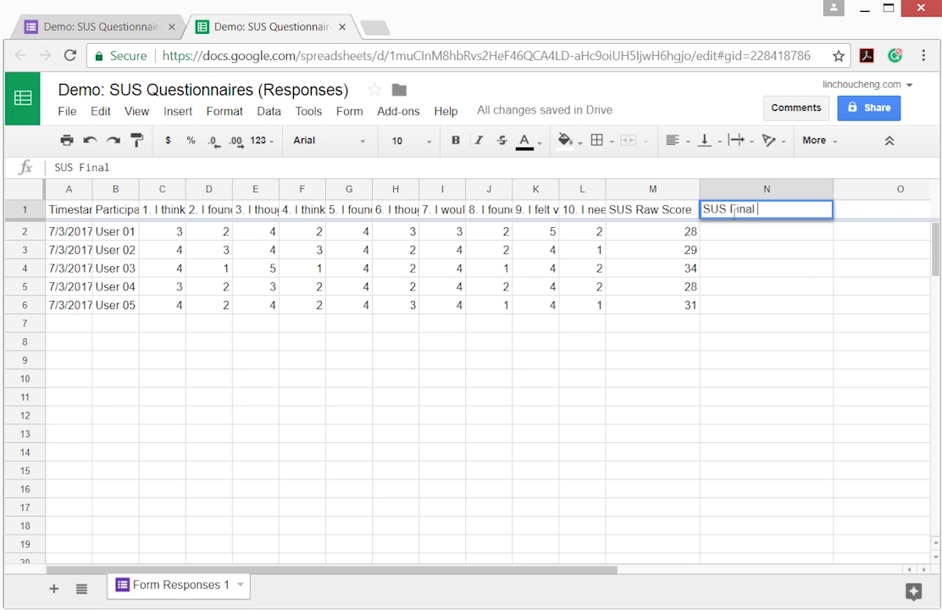
pyautogui.press('Down')
pyautogui.press('Down')
pyautogui.press('Down')
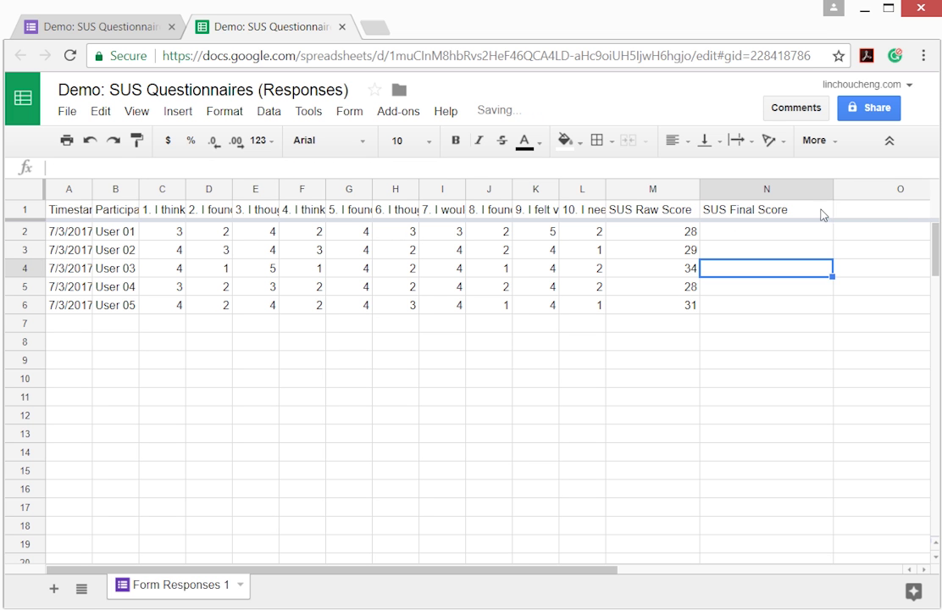
pyautogui.moveTo(832, 191); pyautogui.dragTo(798, 192)
# Enter the final score formula =M2*2.5 in cell N2
pyautogui.click(723, 234)
pyautogui.click(429, 167)
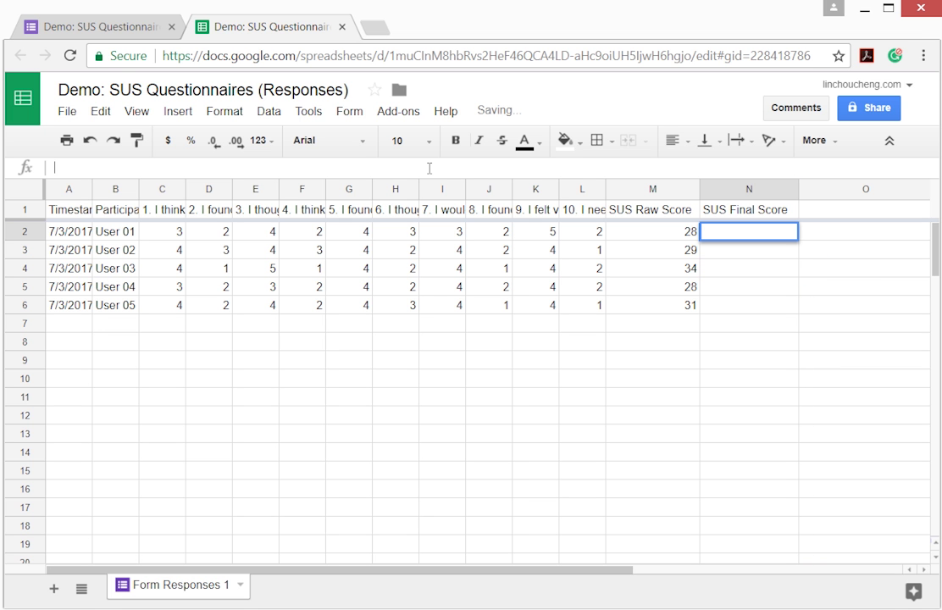
pyautogui.write('=')
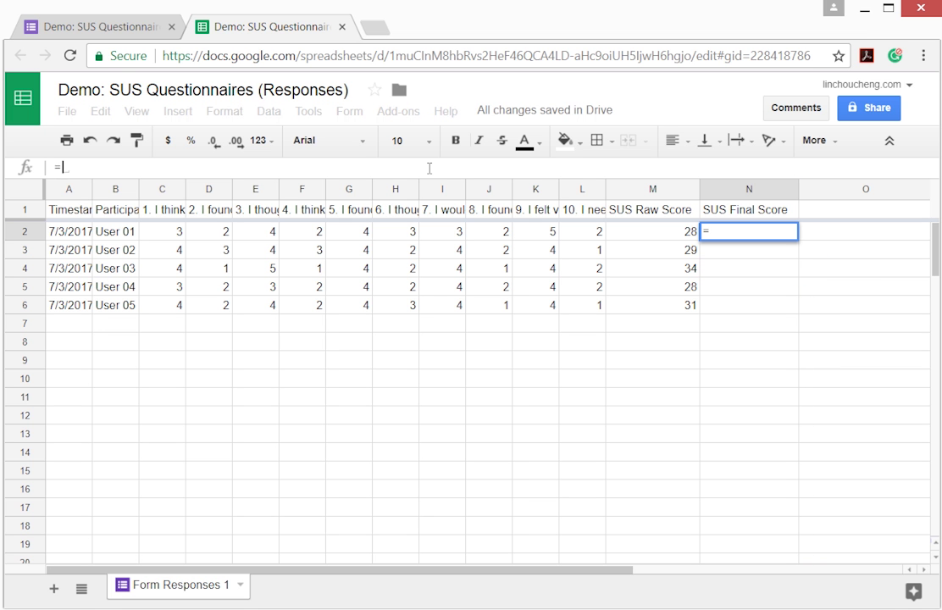
pyautogui.click(646, 234)
pyautogui.write('*')
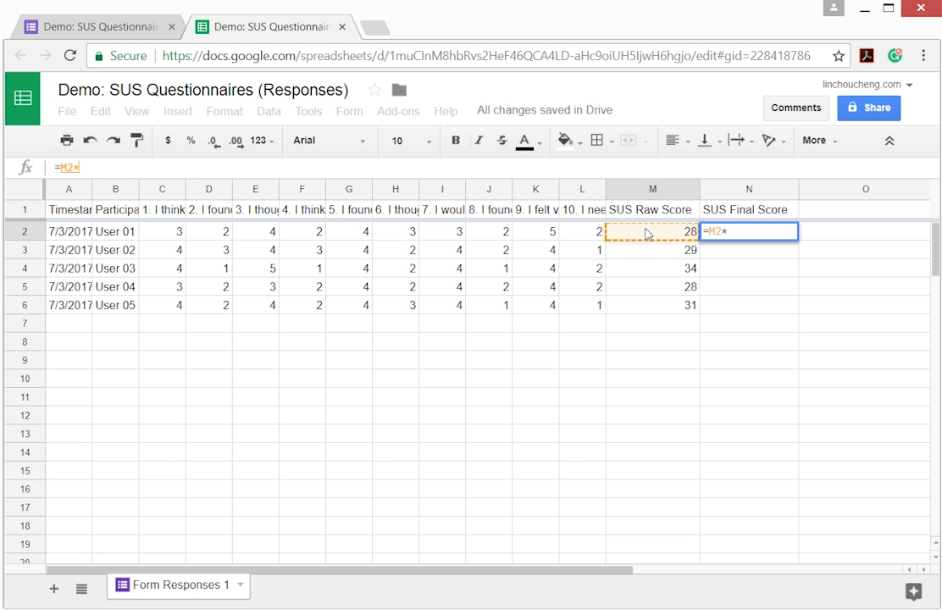
pyautogui.write('2.5')
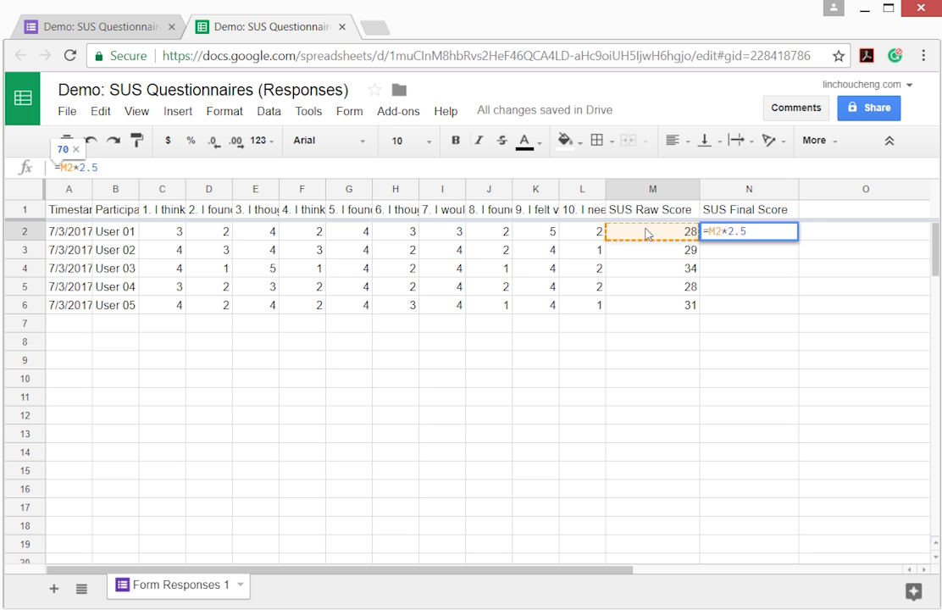
pyautogui.press('Return')
# Copy the final score formula from N2 into cells N3 through N6 and narrow column N slightly
pyautogui.press('Up')
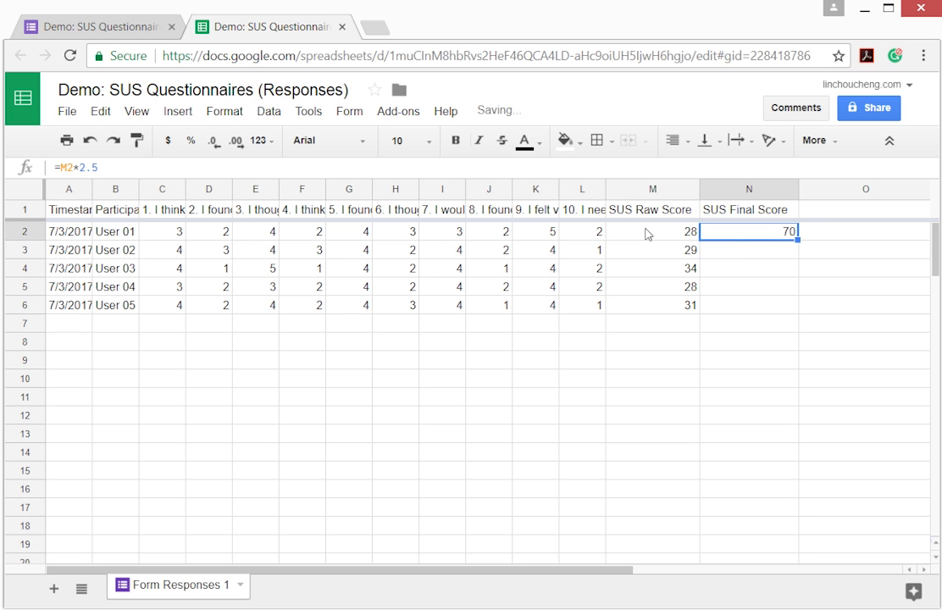
pyautogui.rightClick(726, 231)
pyautogui.click(745, 273)
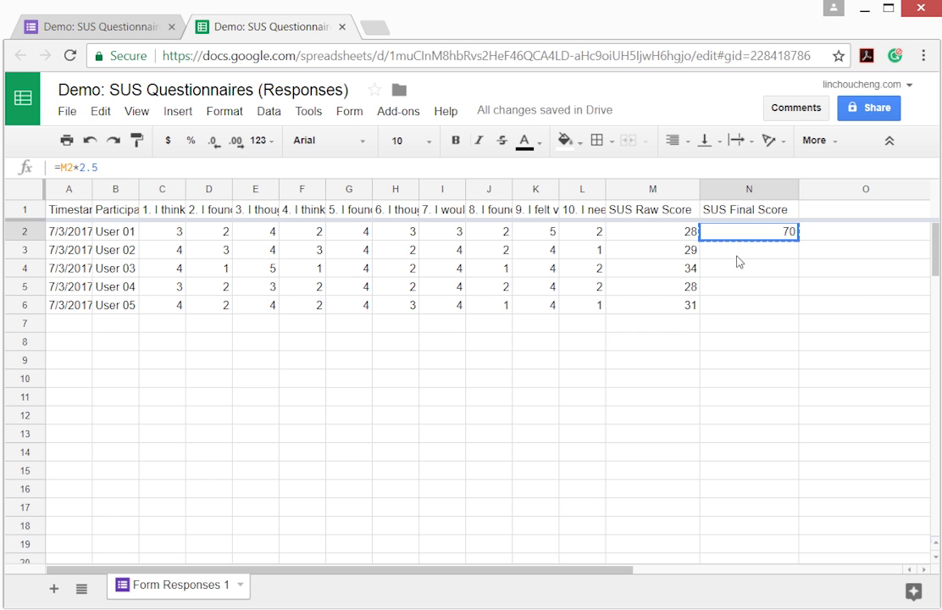
pyautogui.press('Down')
pyautogui.hotkey('ctrl', 'v')
pyautogui.press('Down')
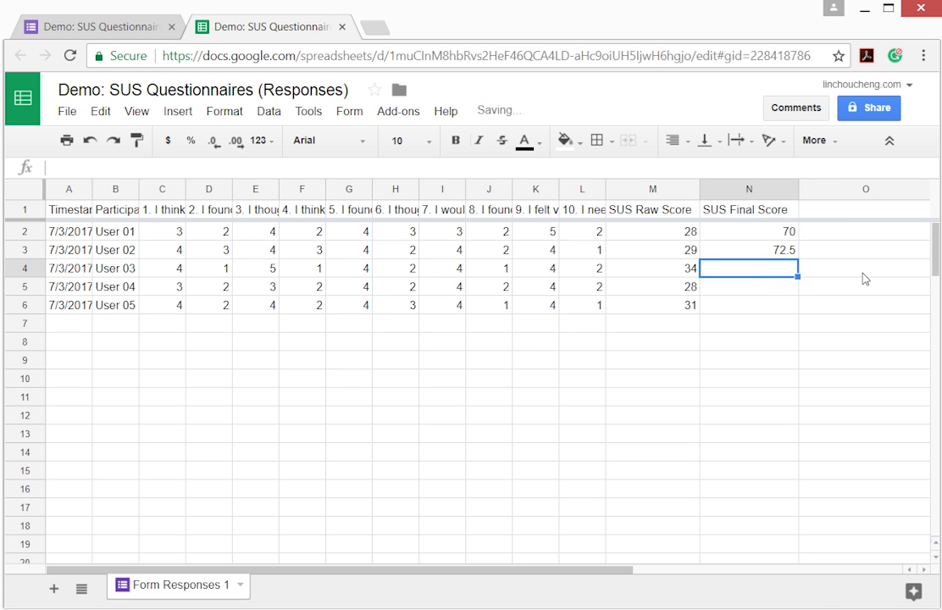
pyautogui.hotkey('ctrl', 'v')
pyautogui.press('Down')
pyautogui.hotkey('ctrl', 'v')
pyautogui.press('Down')
pyautogui.hotkey('ctrl', 'v')
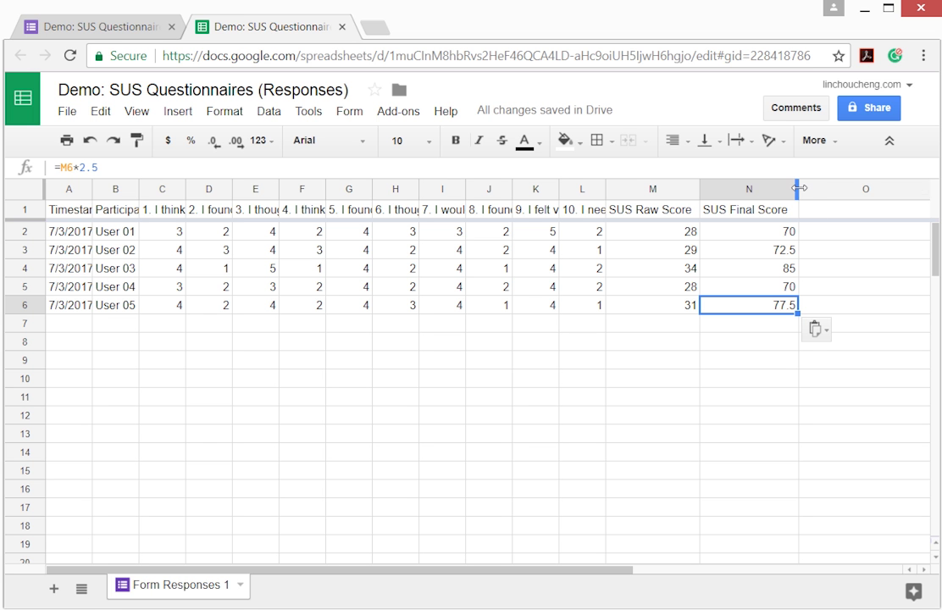
pyautogui.moveTo(797, 188); pyautogui.dragTo(796, 189)
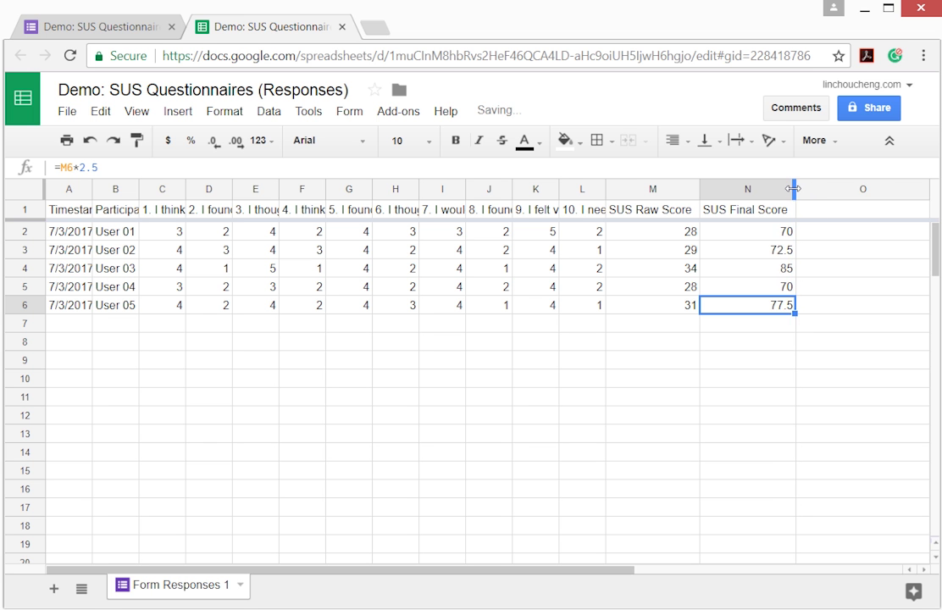
# Average the final scores in cell N7 with the formula =AVERAGE(N2:N6)
pyautogui.click(711, 318)
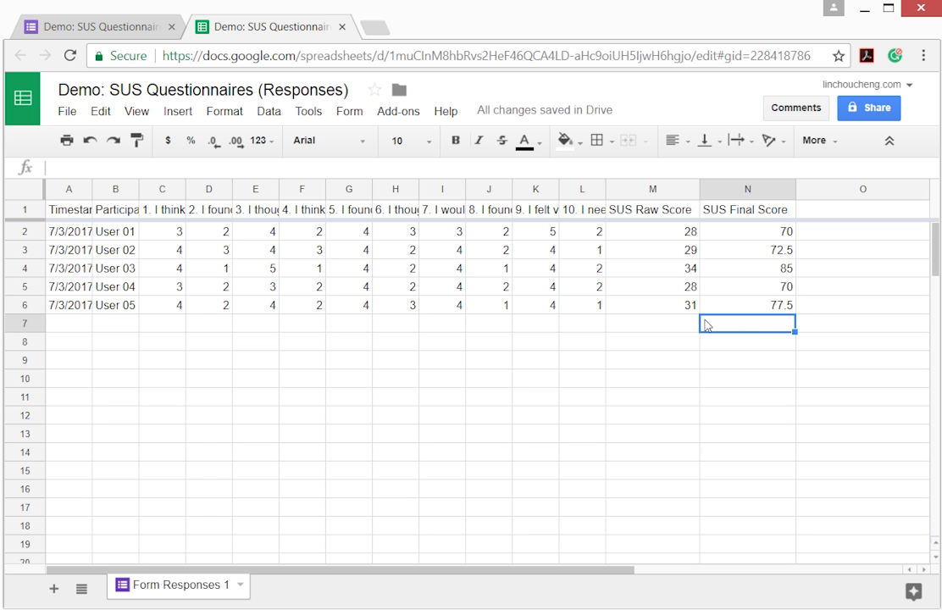
pyautogui.click(425, 164)
pyautogui.write('=')
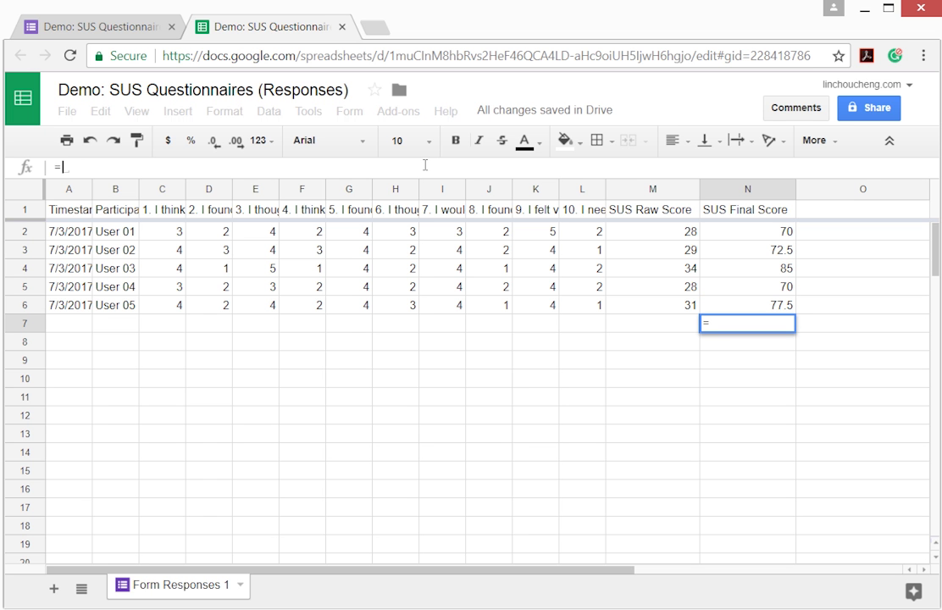
pyautogui.write('AVERAGE')
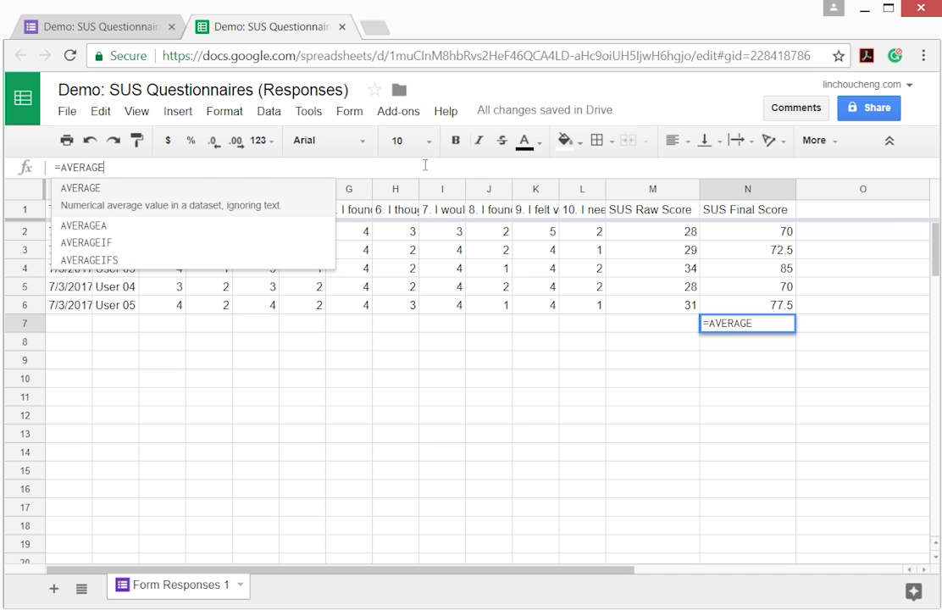
pyautogui.write('(')
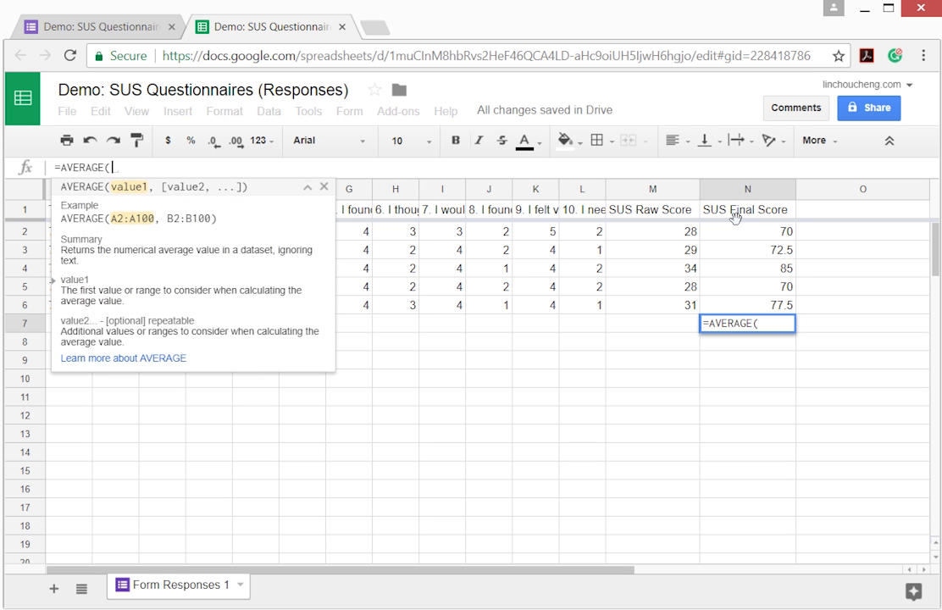
pyautogui.moveTo(744, 233); pyautogui.dragTo(771, 310)
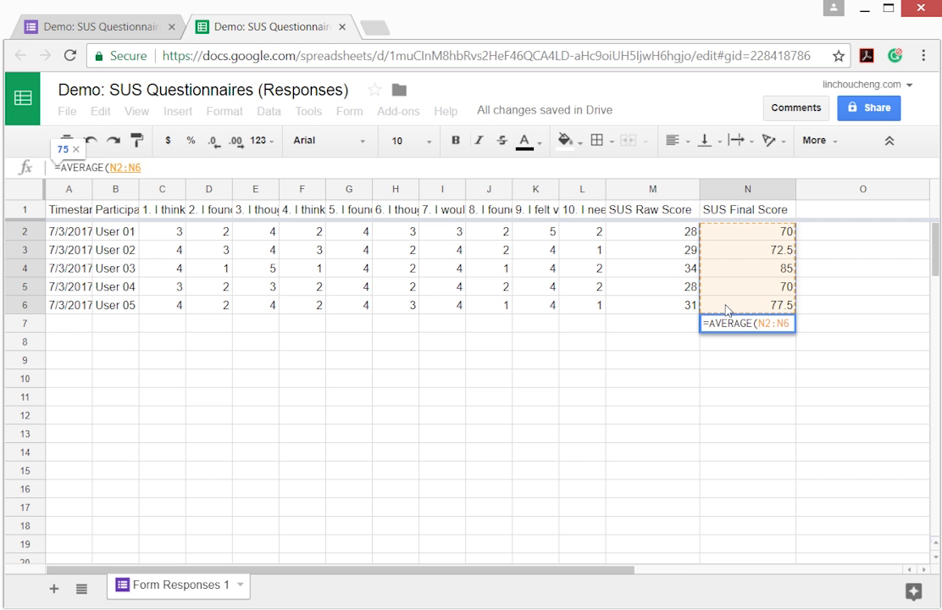
pyautogui.press('Return')
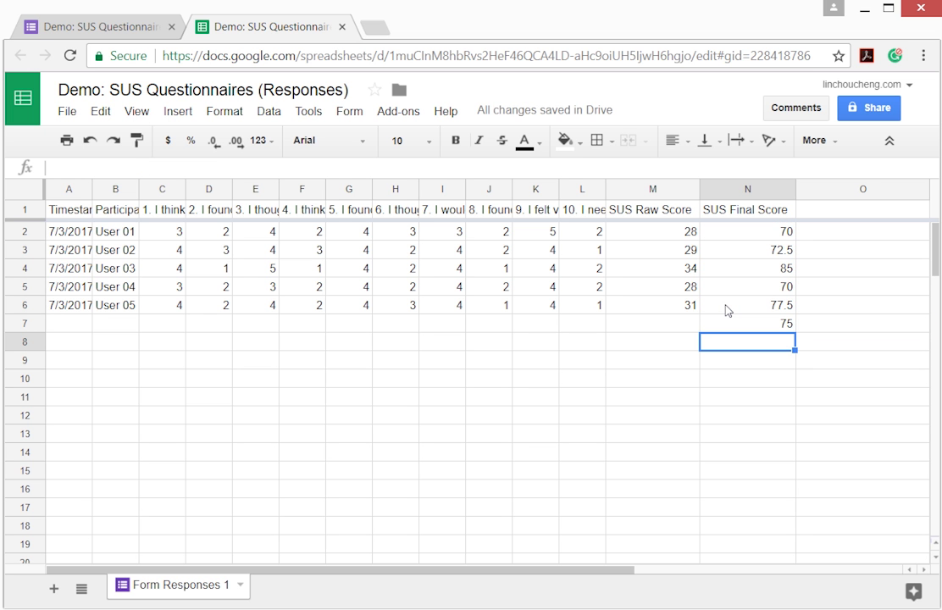
# Label the summary row by entering "Average" in cell A7
pyautogui.click(58, 325)
pyautogui.write('Average')
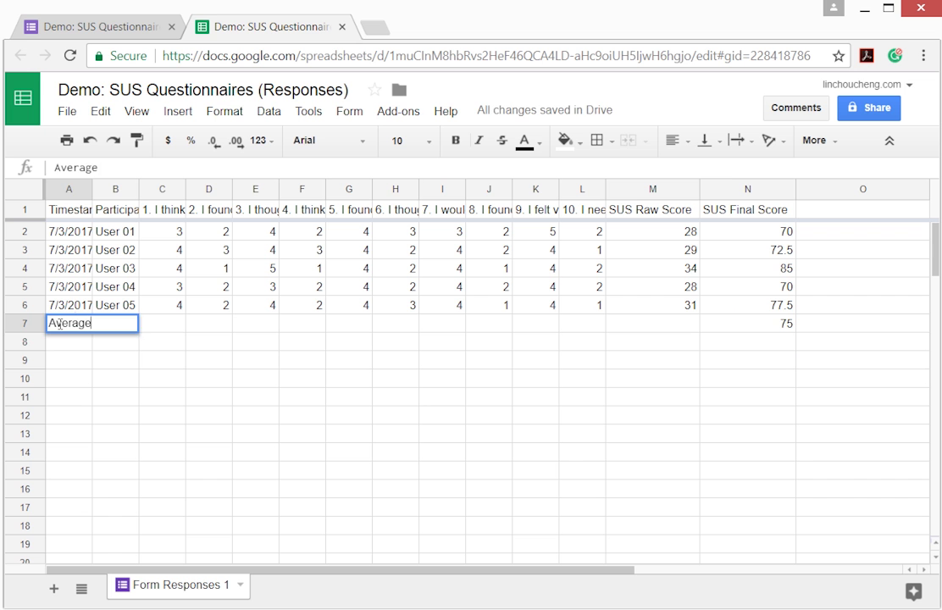
pyautogui.press('Return')
pyautogui.press('Up')
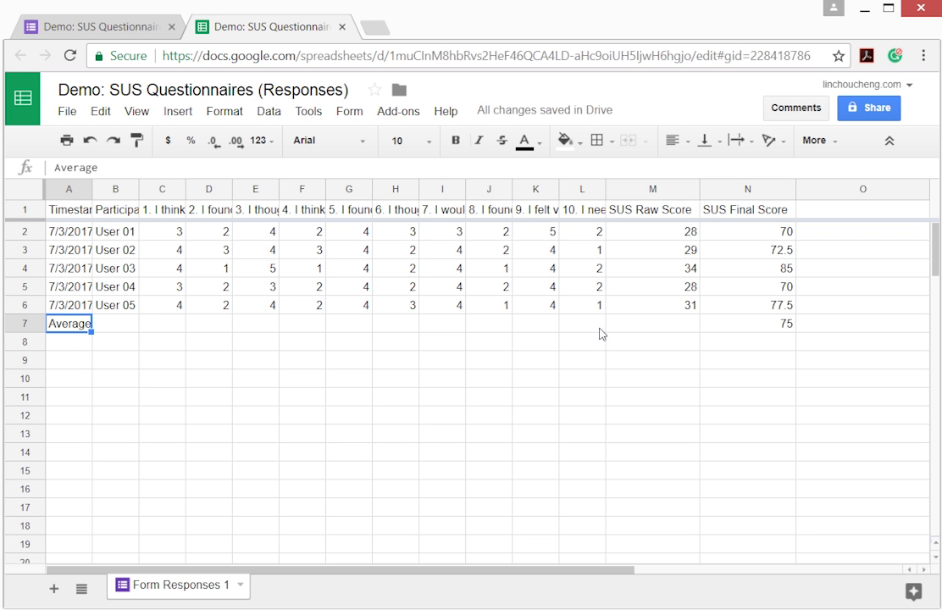
# Merge cells A7 through L7 and right-align the "Average" label within the merged cell
pyautogui.keyDown('shift'); pyautogui.click(601, 331); pyautogui.keyUp('shift')
pyautogui.click(635, 143)
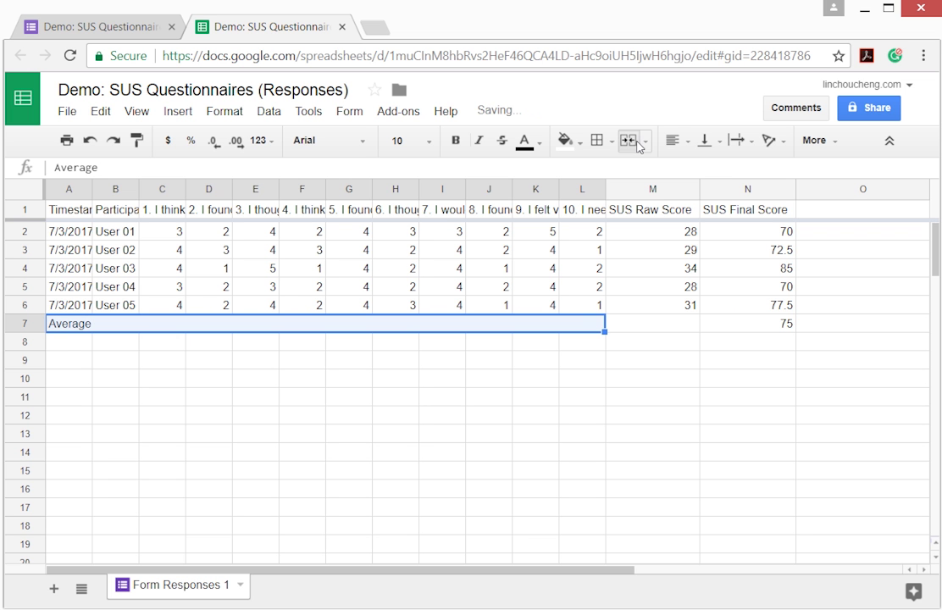
pyautogui.click(688, 142)
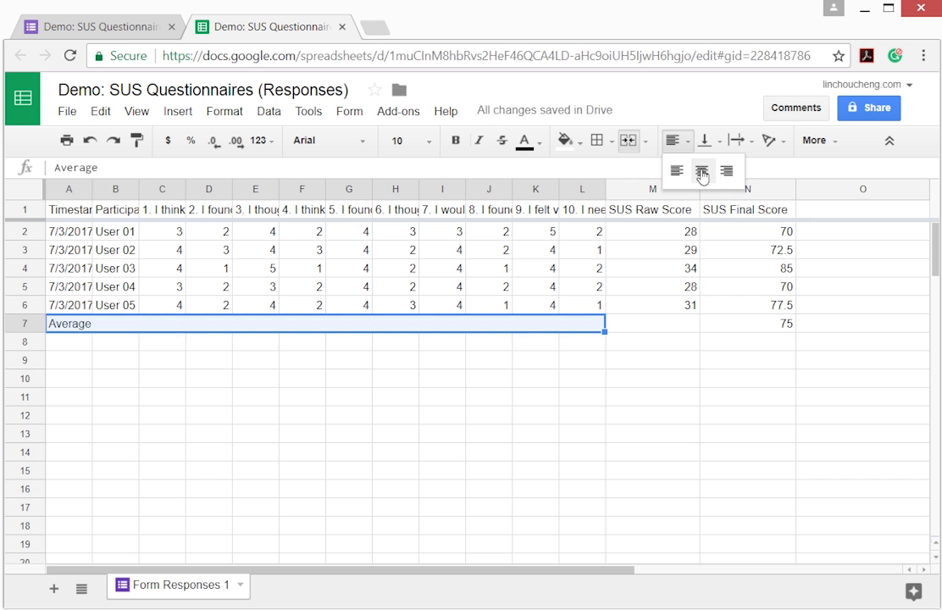
pyautogui.click(725, 170)
# Copy the average formula from N7 into cell M7 to average the raw scores
pyautogui.click(773, 329)
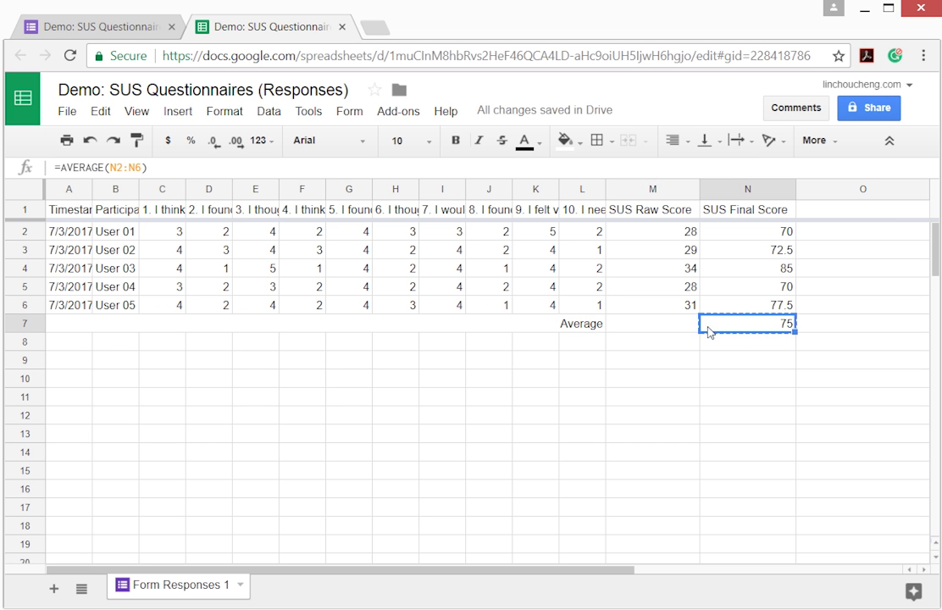
pyautogui.hotkey('ctrl', 'c')
pyautogui.click(676, 330)
pyautogui.hotkey('ctrl', 'v')
pyautogui.click(653, 378)
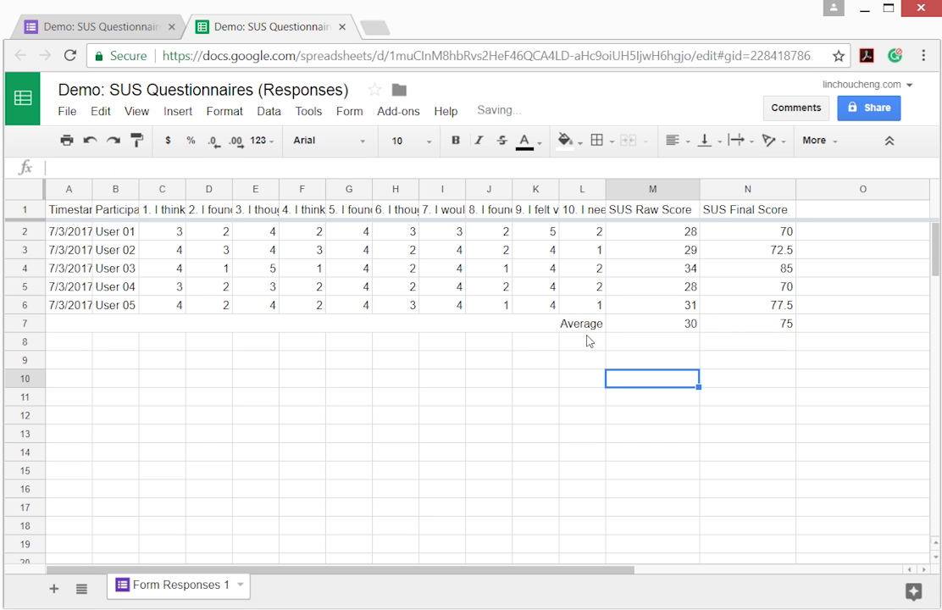
# Give the merged "Average" cell in row 7 a black fill and white text
pyautogui.click(587, 325)
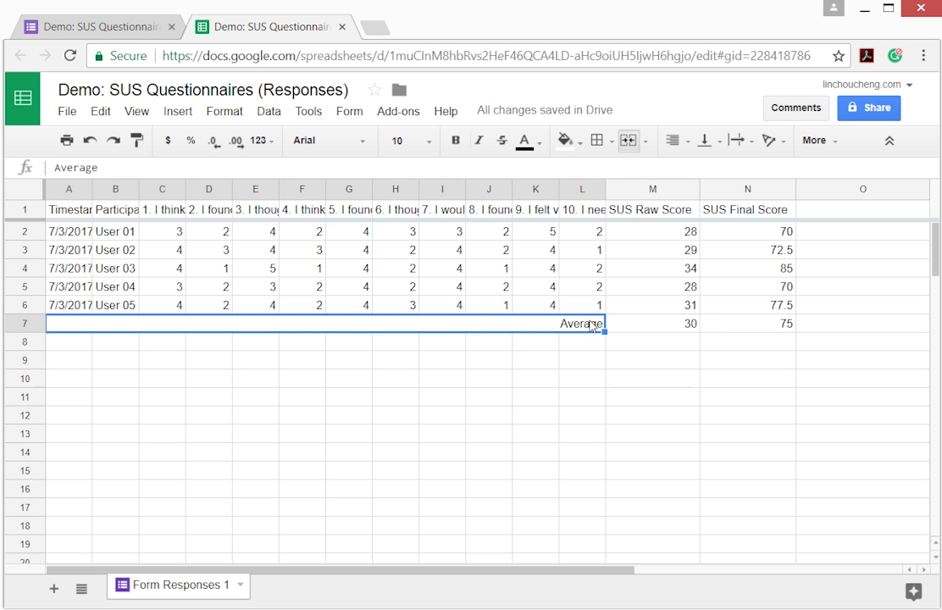
pyautogui.click(581, 146)
pyautogui.click(572, 196)
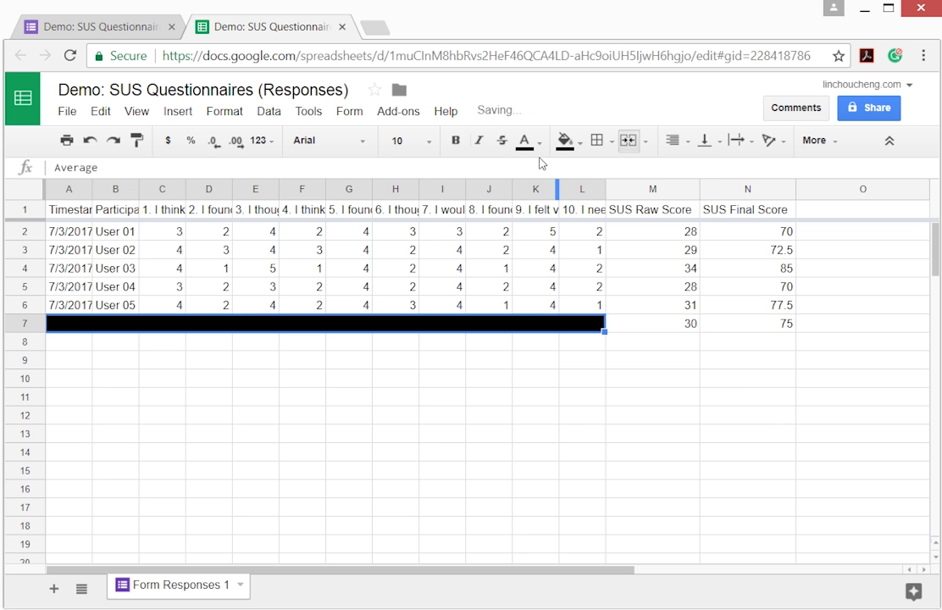
pyautogui.click(527, 142)
pyautogui.click(669, 191)
pyautogui.click(711, 396)
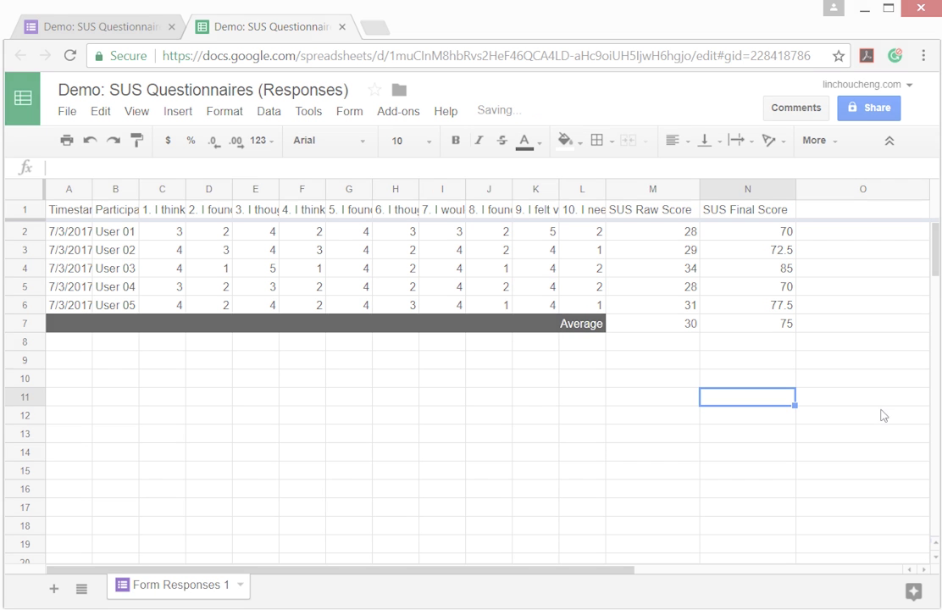